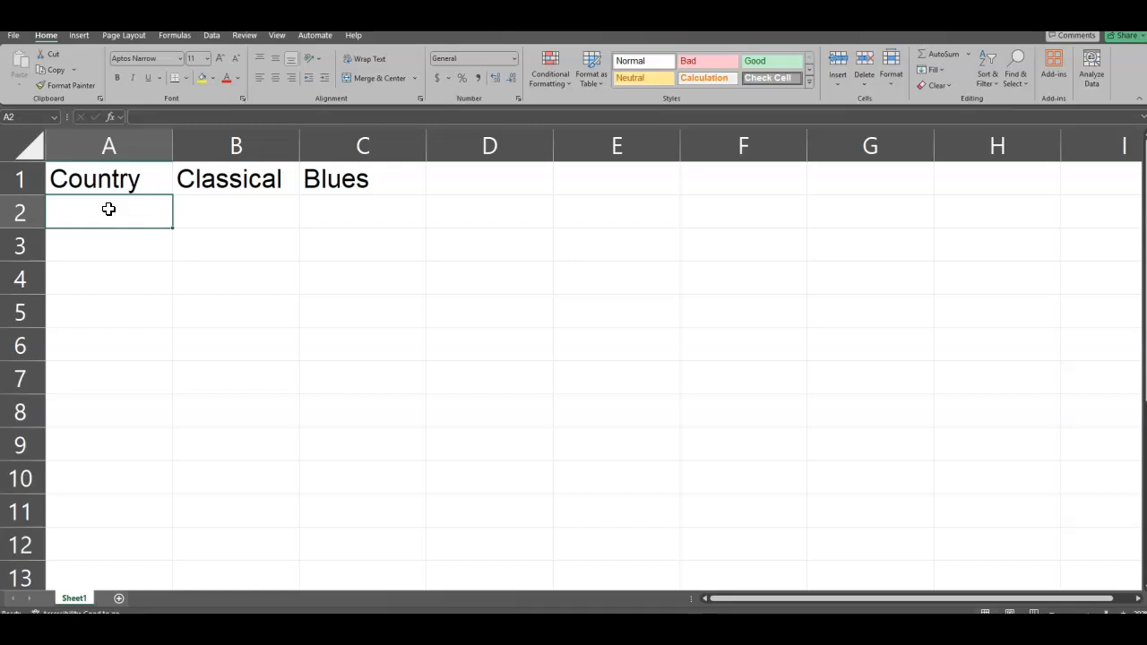
Step: Enter the values 3, 2, 5, 2 and 2 under the Country heading in cells A2 to A6
text(3)
key(Return)
text(2)
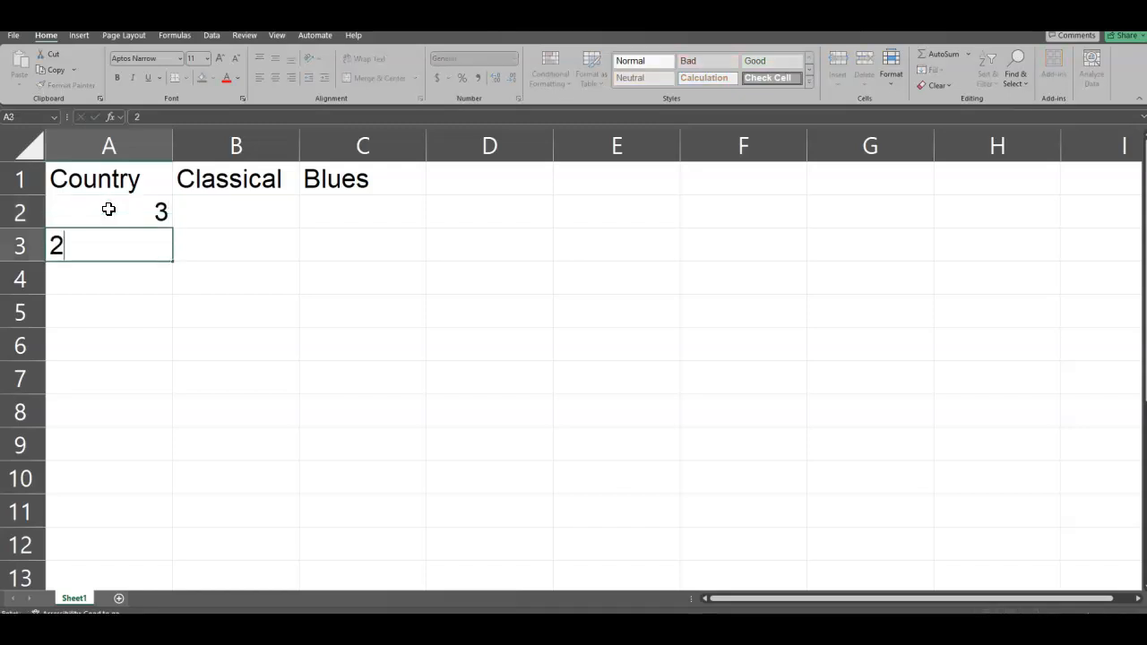
key(Return)
text(5)
key(Return)
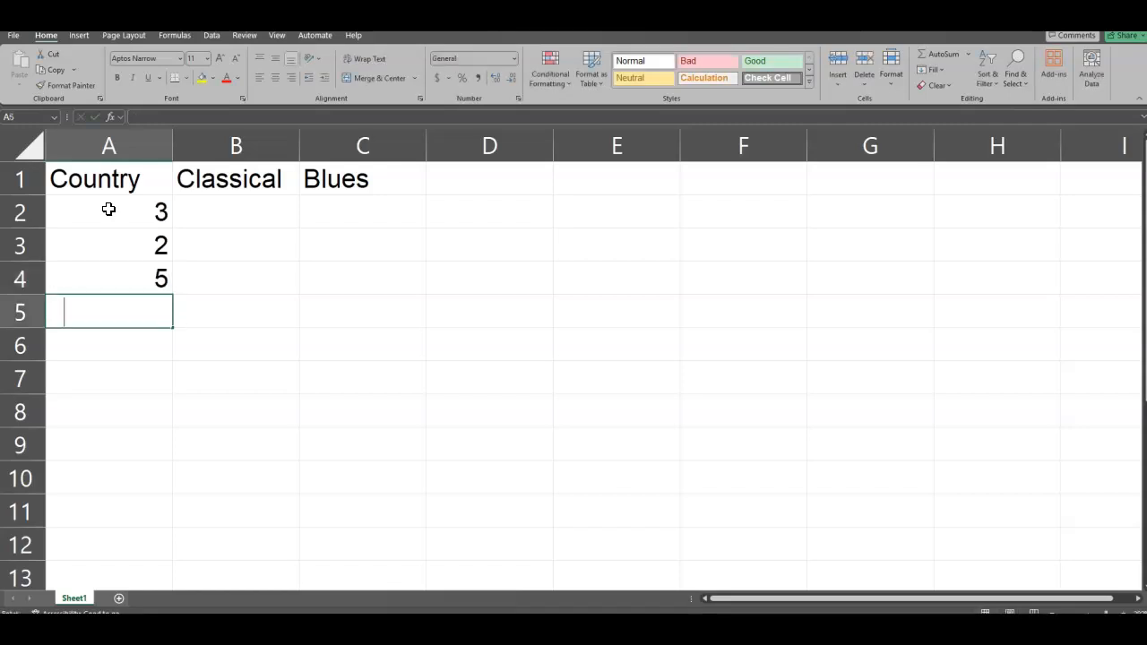
text(2)
key(Return)
text(2)
key(Return)
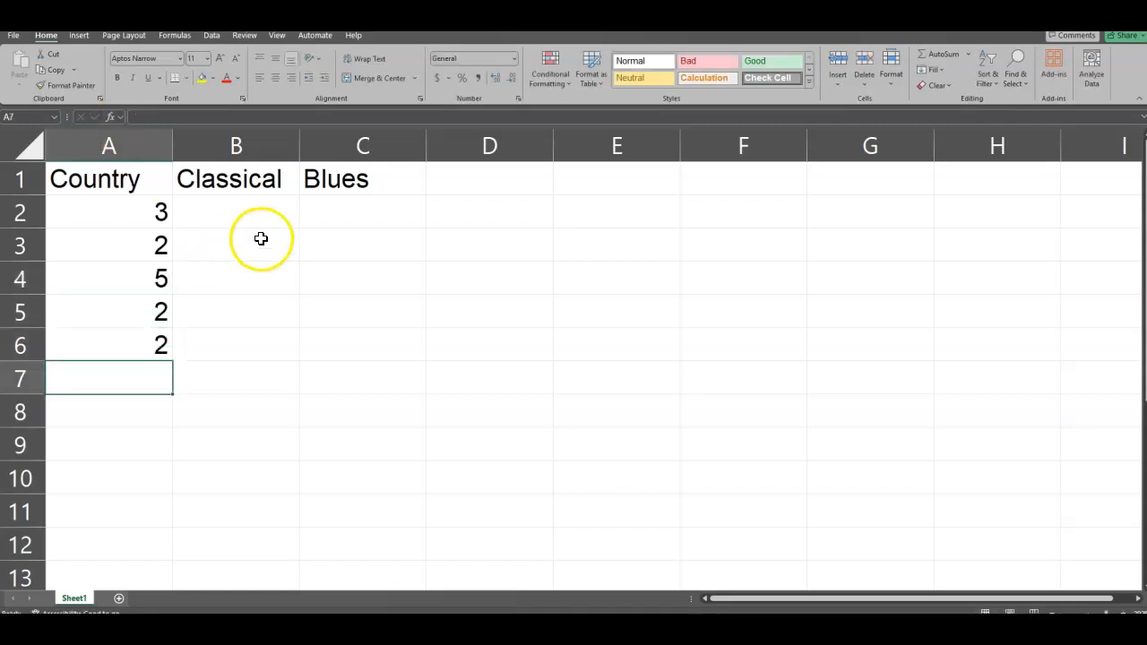
Step: Enter the values 5, 3, 5 and 2 under the Classical heading in cells B2 to B5
click(258, 207)
text(5)
key(Return)
text(3)
key(Return)
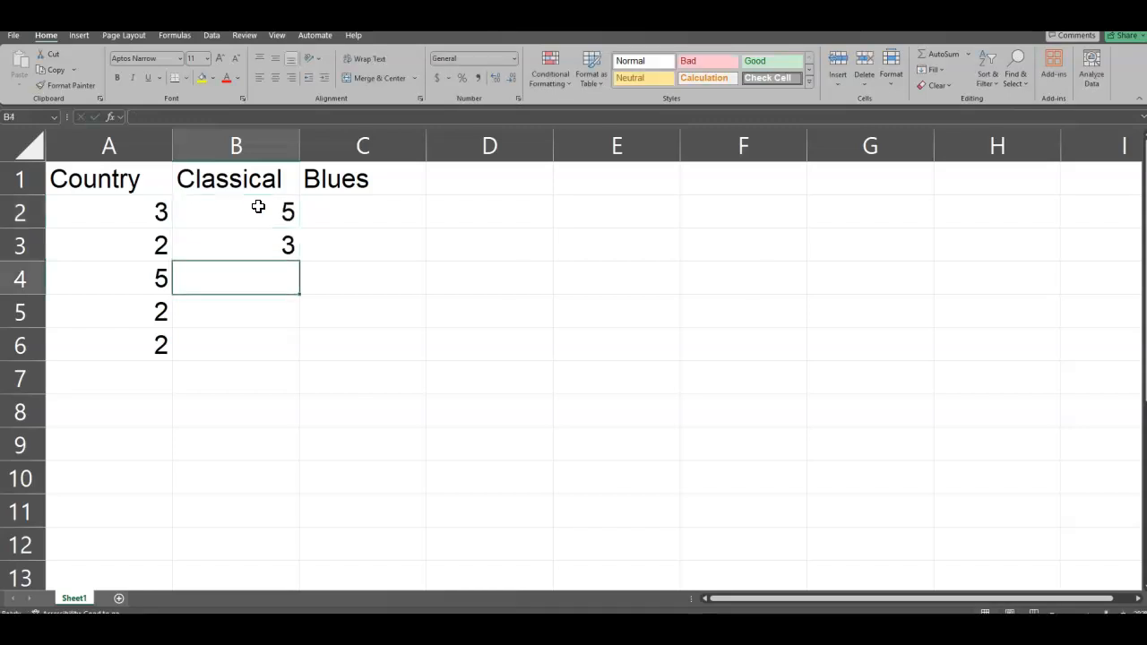
text(5)
key(Return)
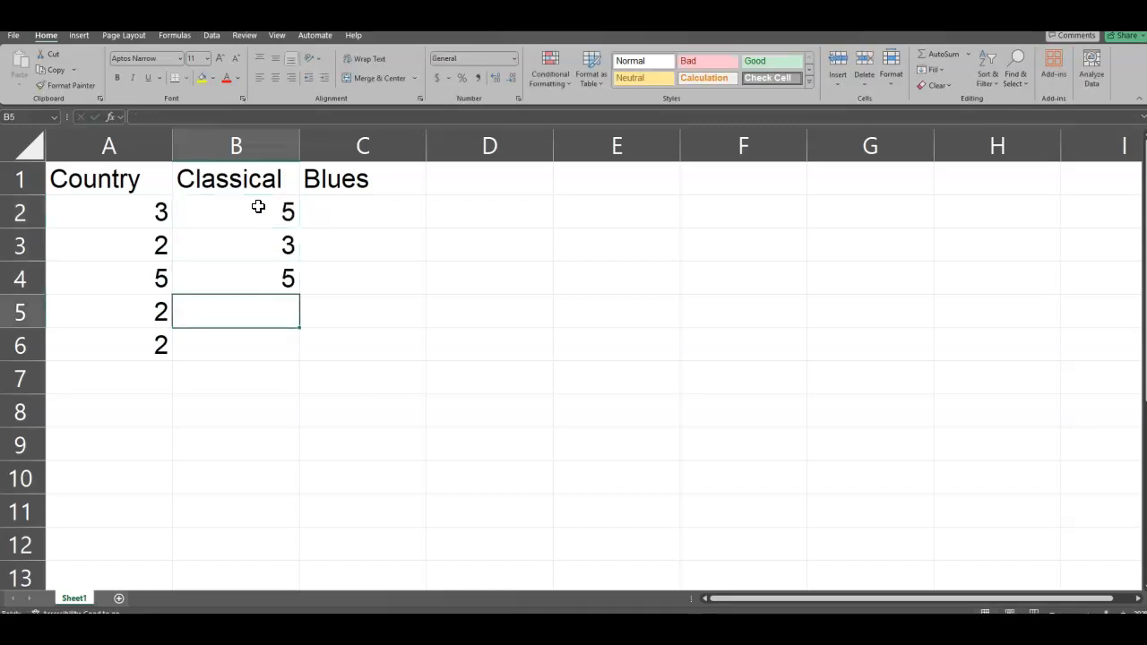
text(2)
key(Return)
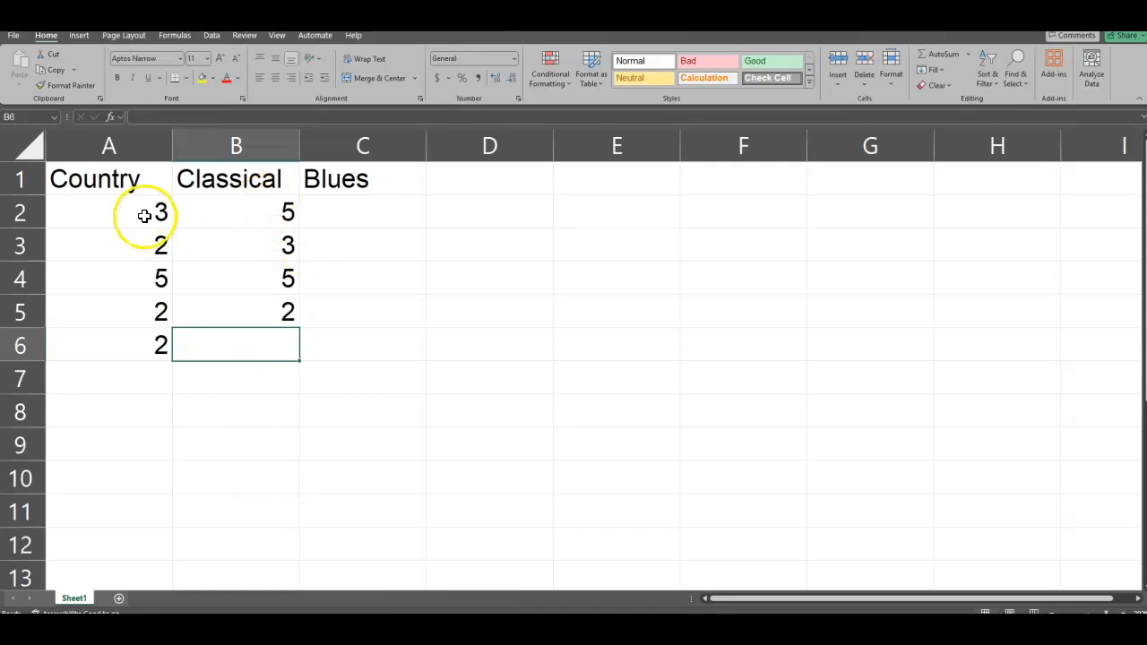
Step: Enter the values 9, 8, 9, 7 and 9 under the Blues heading in cells C2 to C6
click(351, 215)
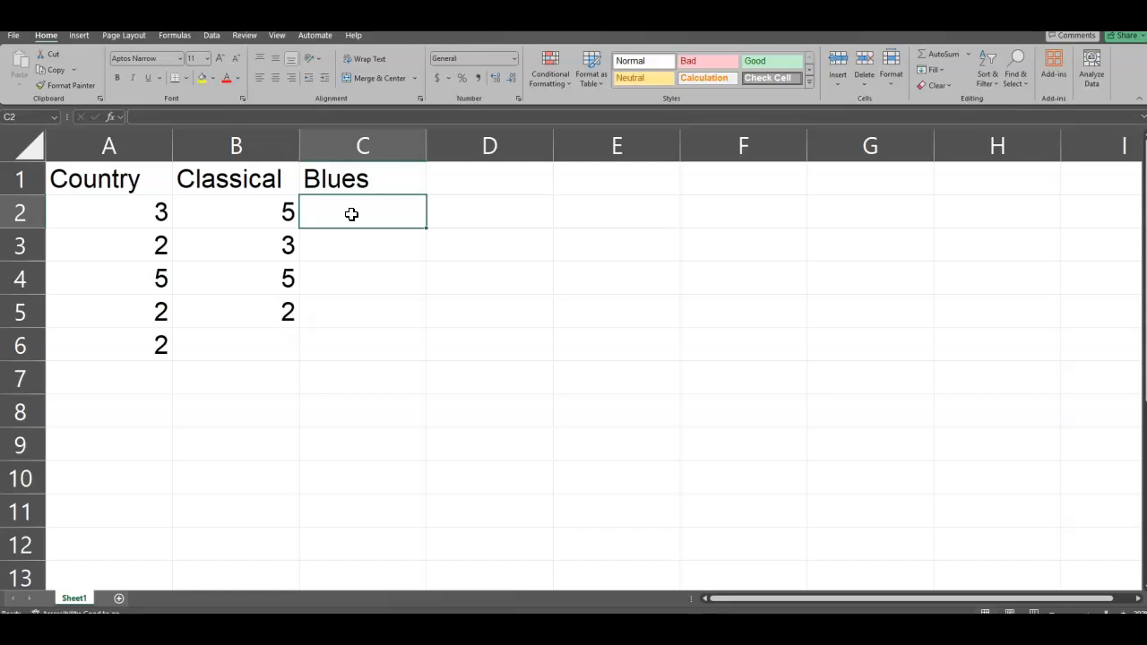
text(9)
key(Return)
text(8)
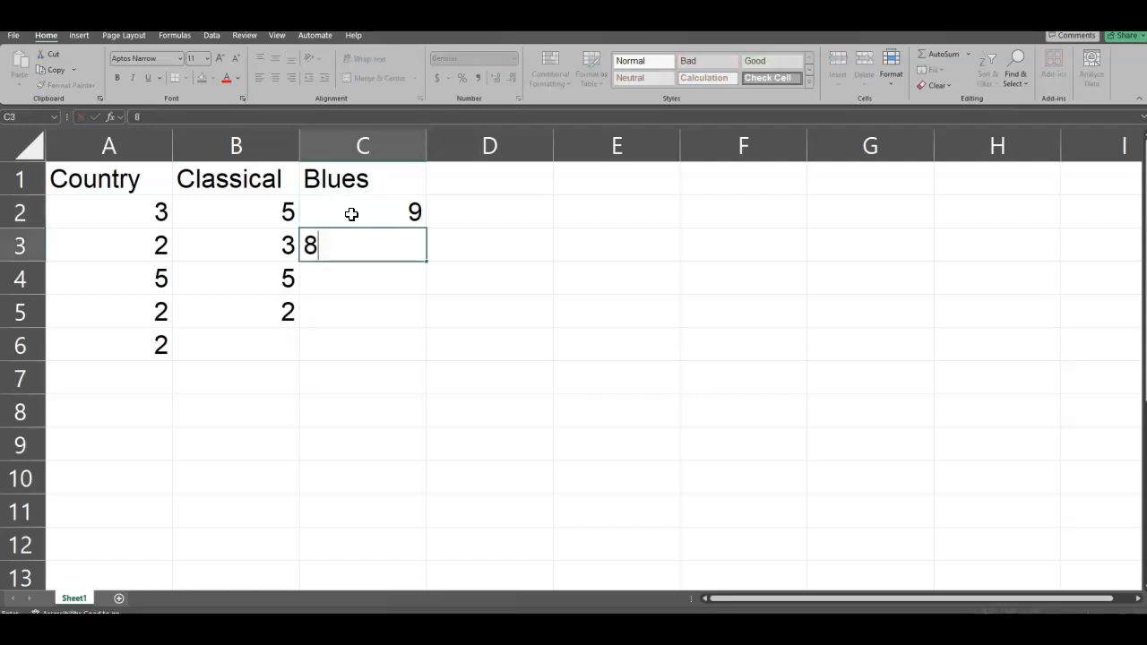
key(Return)
text(9)
key(Return)
text(7)
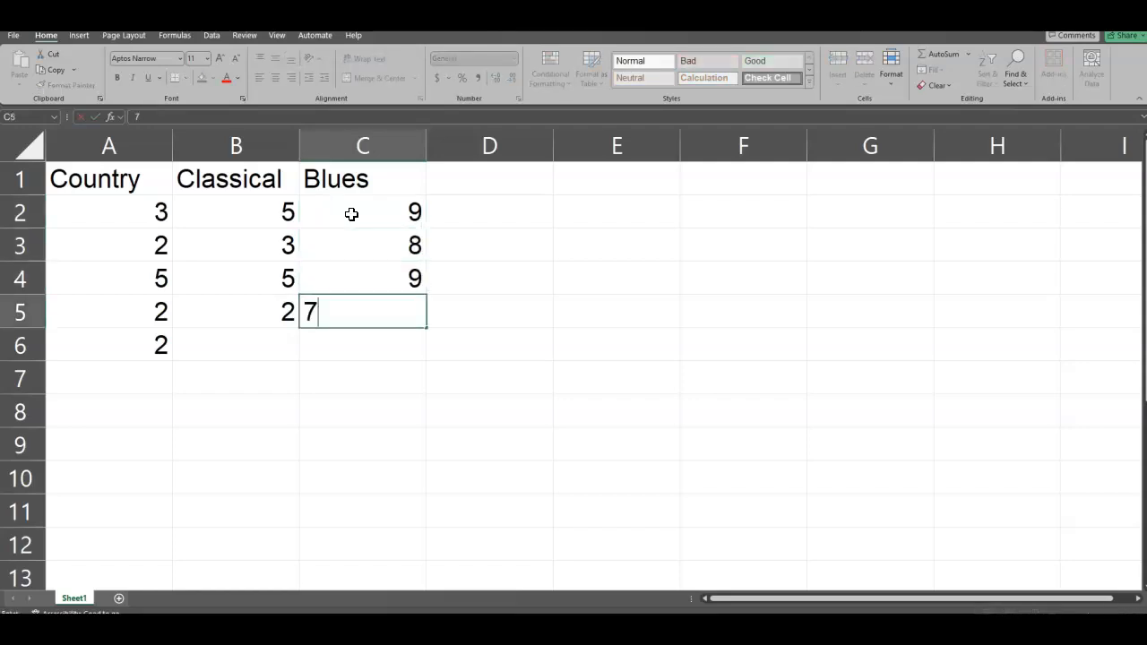
key(Return)
text(9)
key(Return)
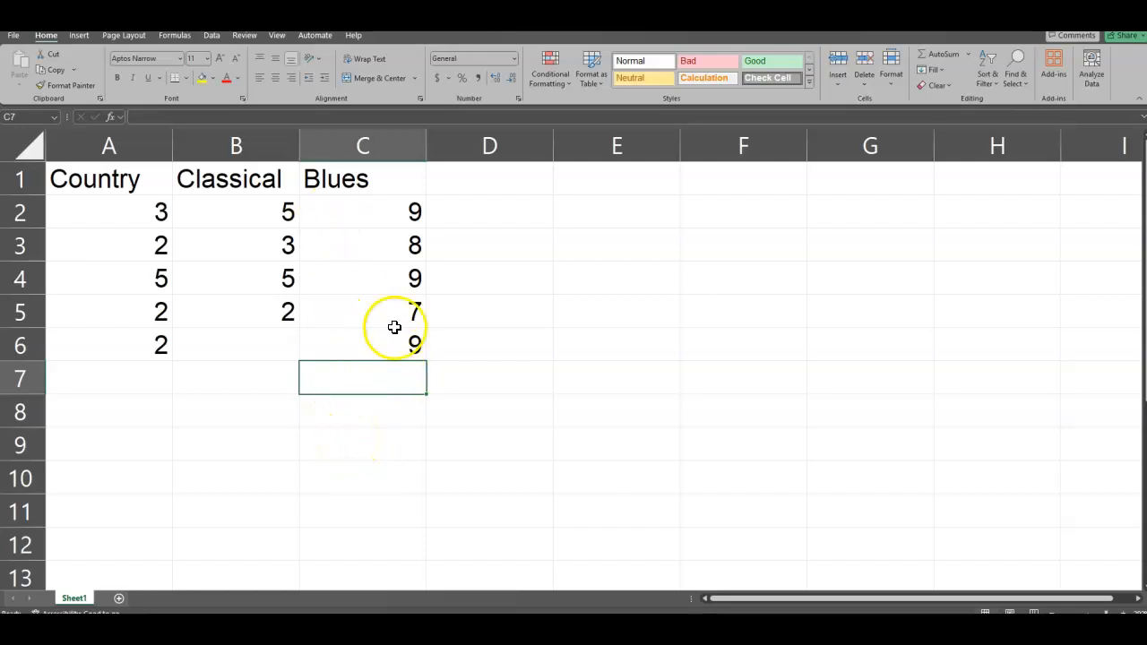
Step: Run the Anova: Single Factor analysis on A1:C6, treating the first row as labels and placing the output on a new worksheet
click(211, 36)
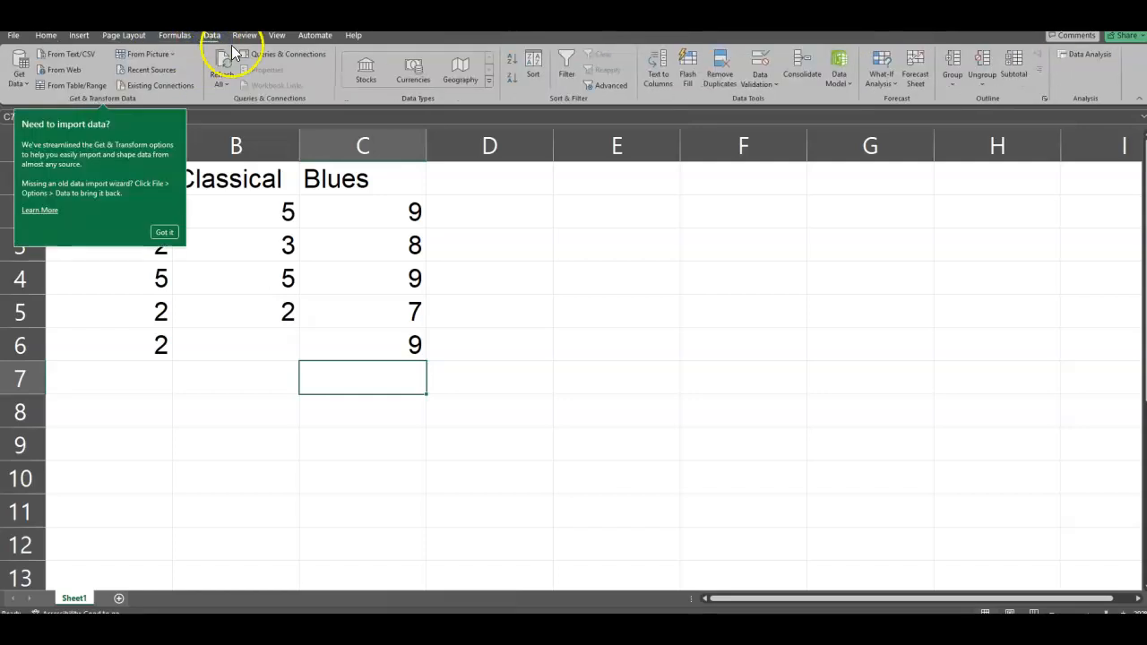
click(1088, 54)
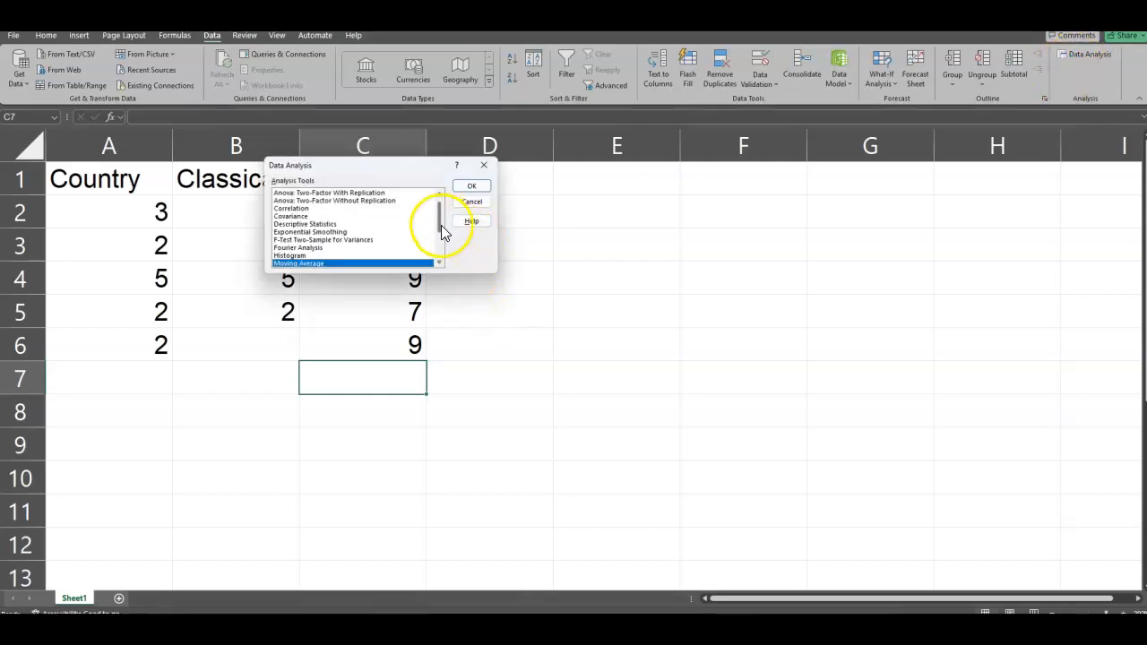
scroll(438, 215, up, 2)
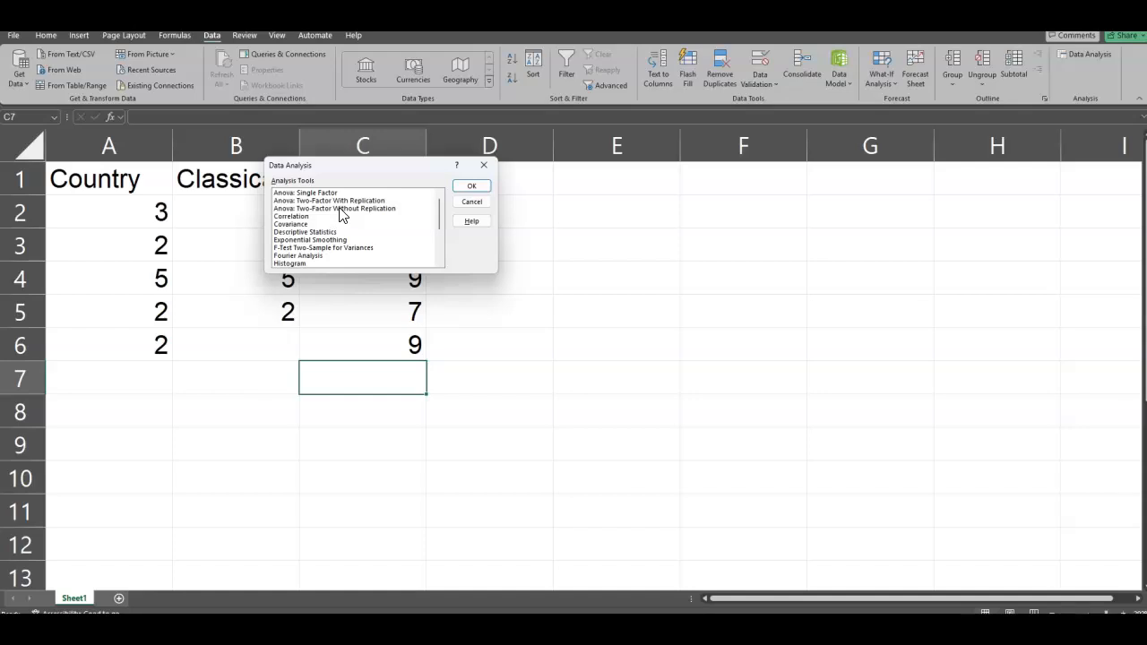
click(302, 193)
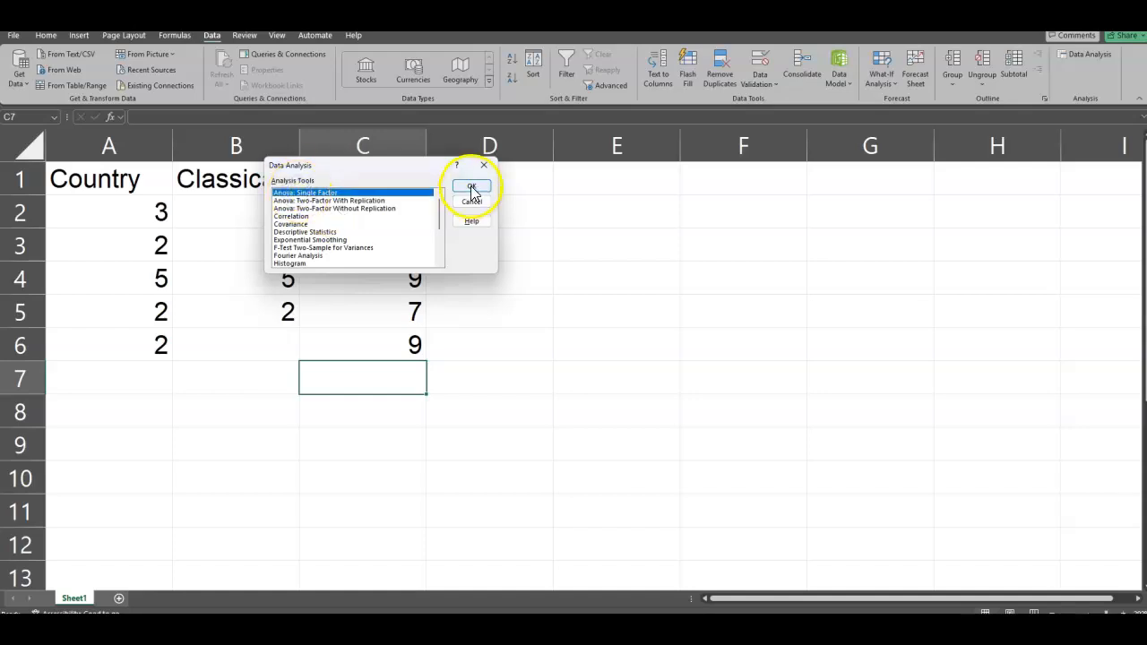
click(471, 185)
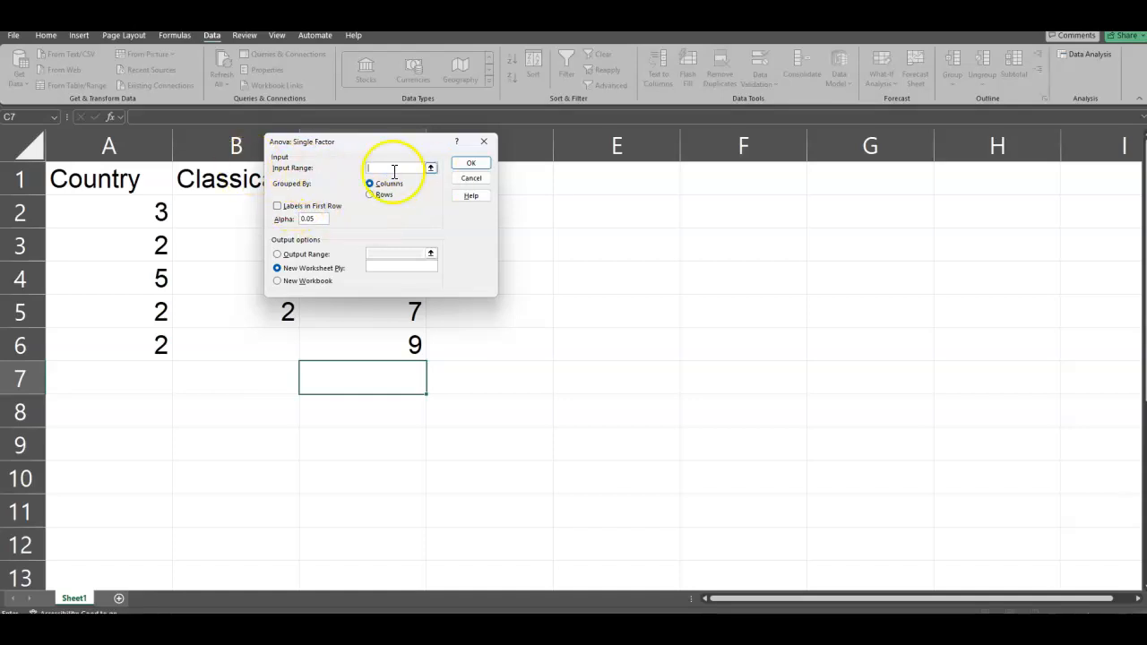
click(278, 206)
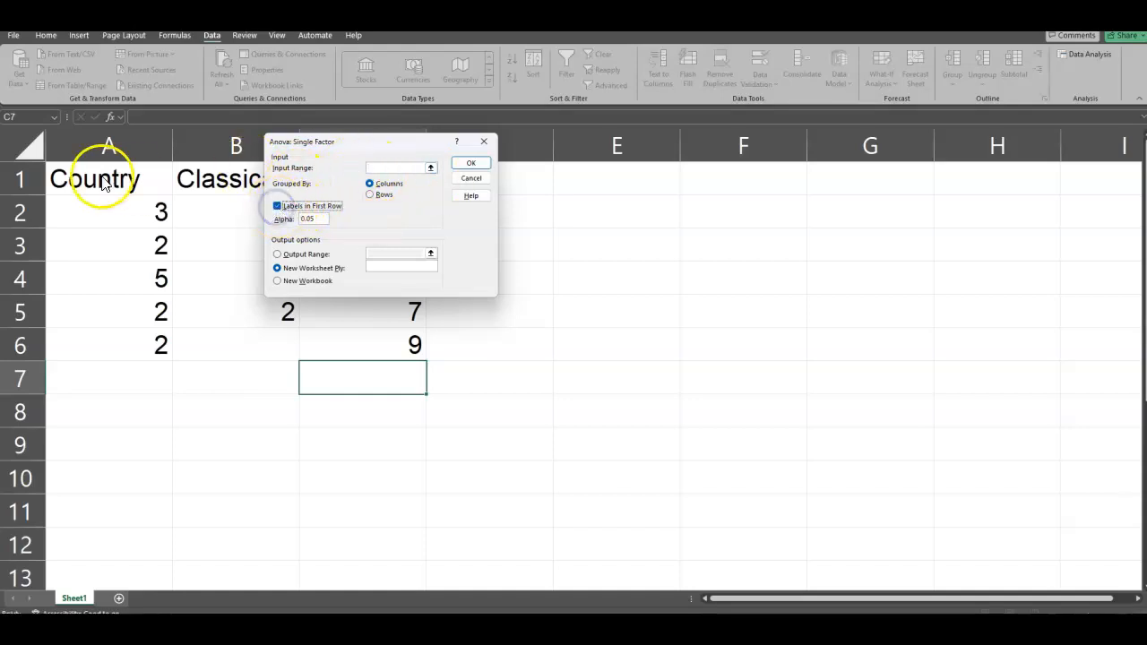
drag(117, 182, 361, 342)
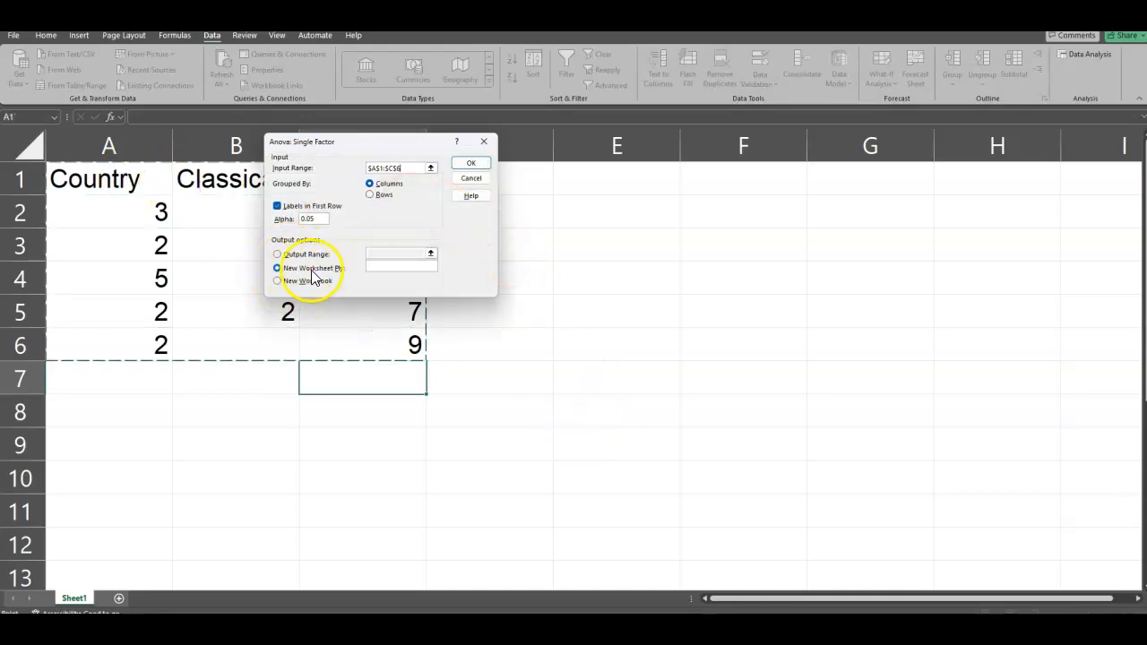
click(465, 168)
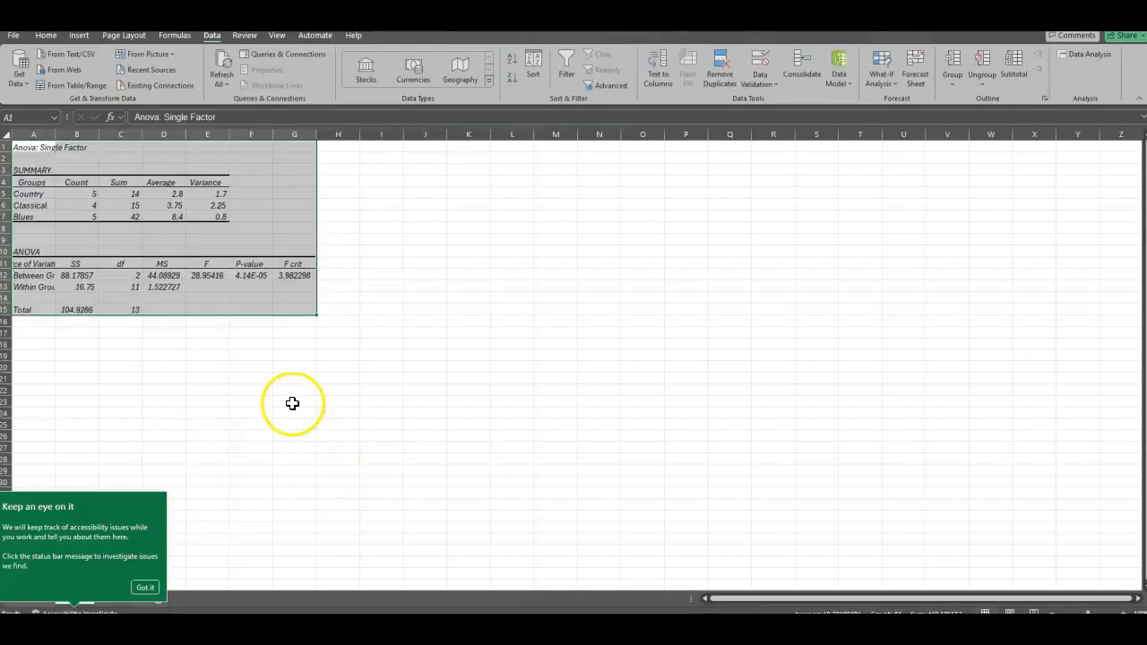
Step: Widen column A of the ANOVA output so that the Source of Variation labels fit
drag(56, 133, 86, 133)
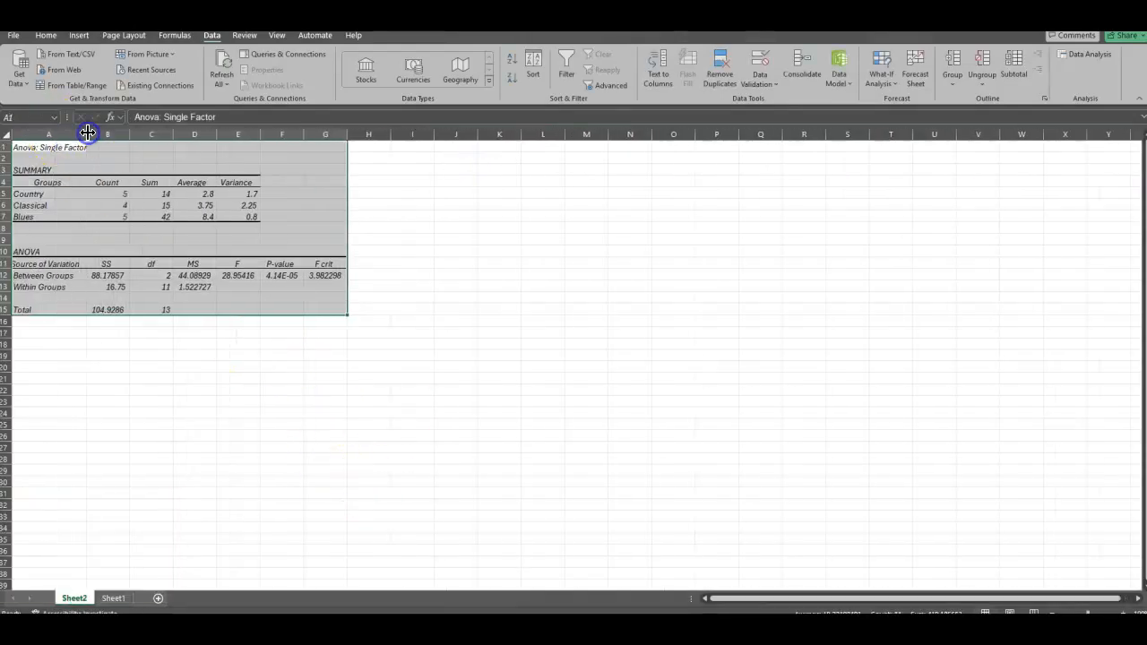
click(673, 458)
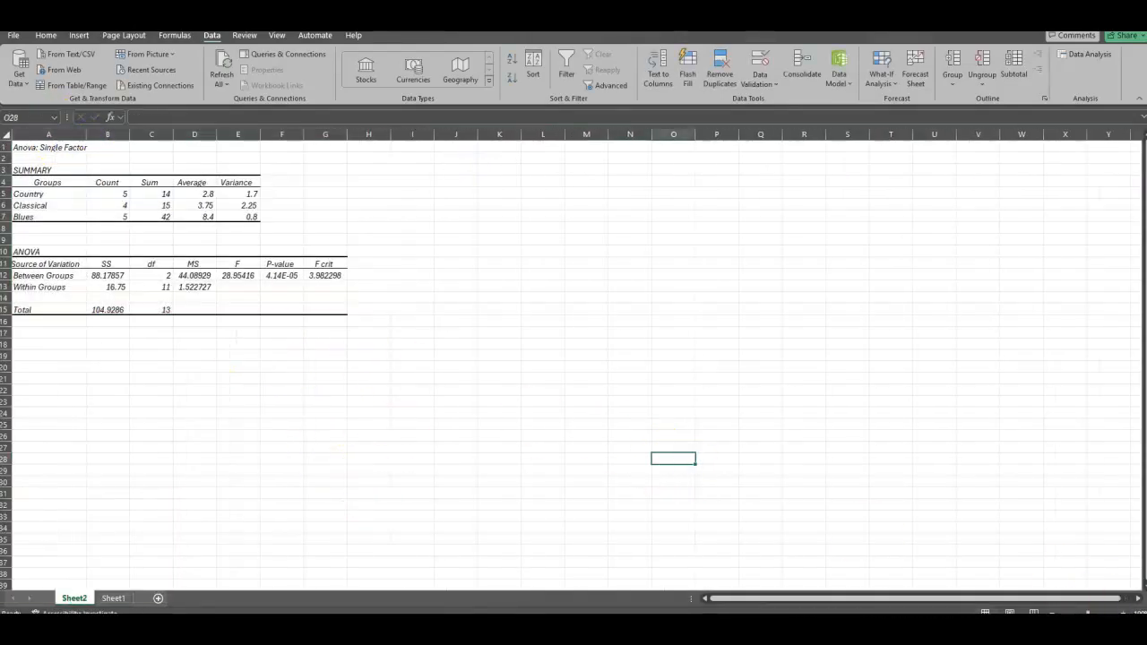
click(1121, 610)
click(1121, 610)
click(1121, 609)
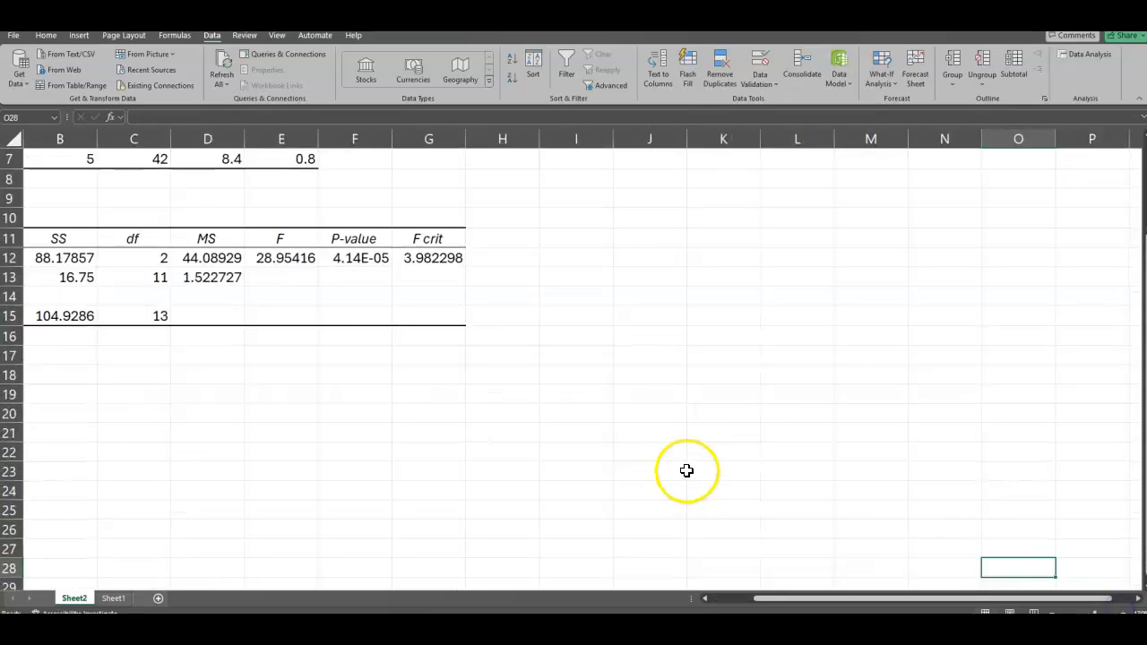
scroll(683, 462, up, 2)
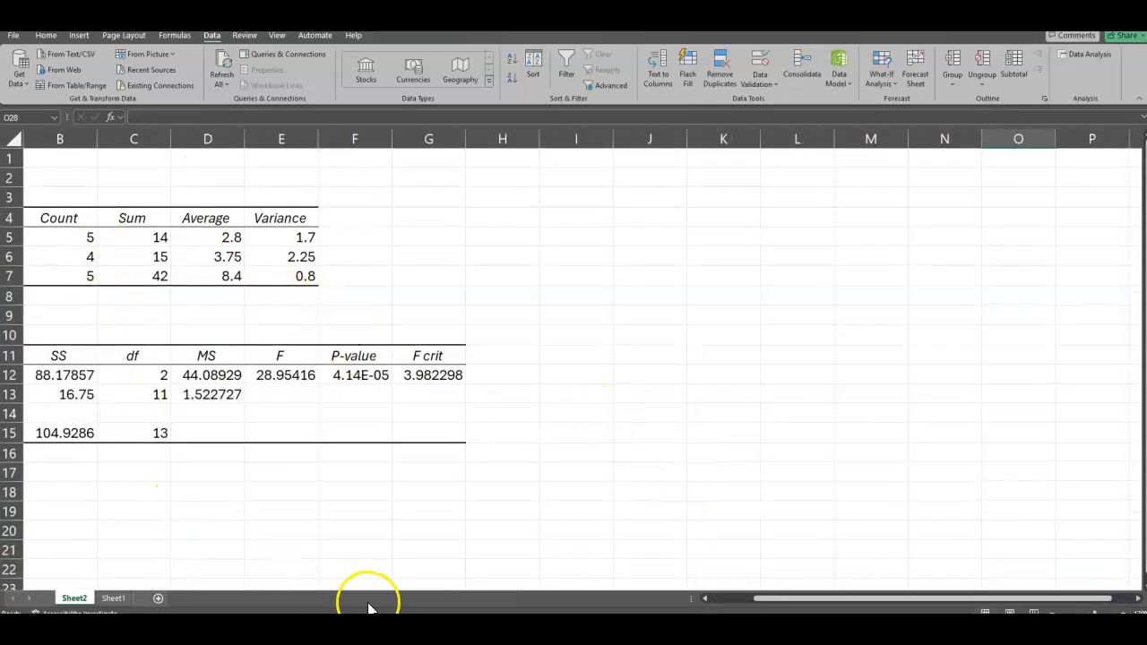
drag(769, 599, 659, 600)
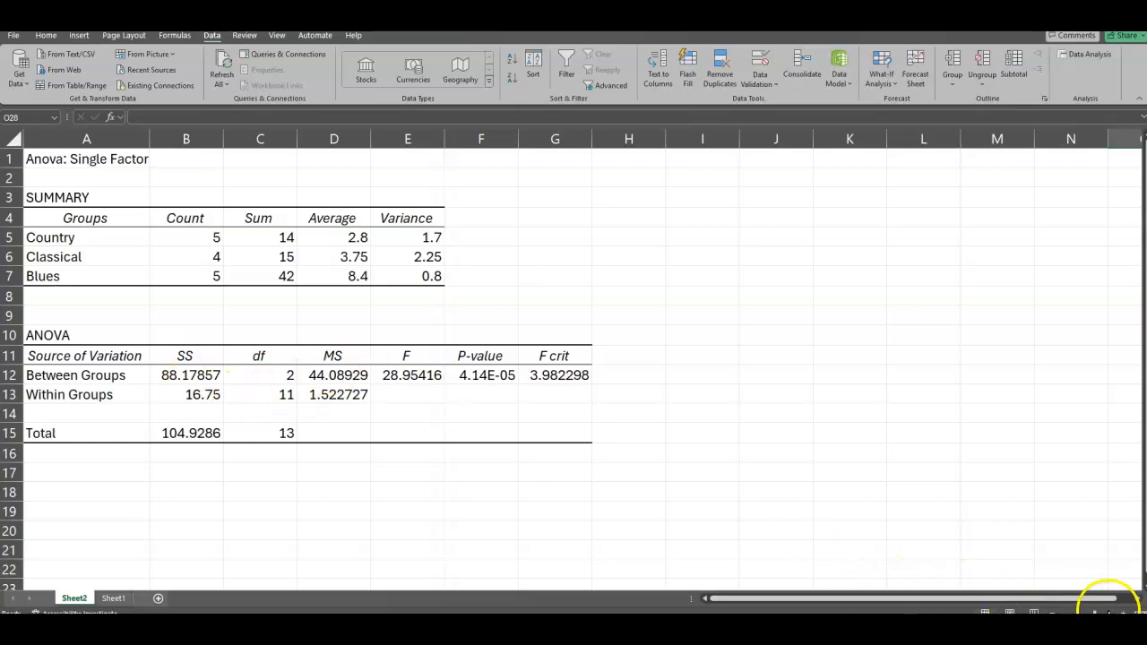
click(1123, 612)
click(1123, 612)
click(1123, 612)
click(1122, 612)
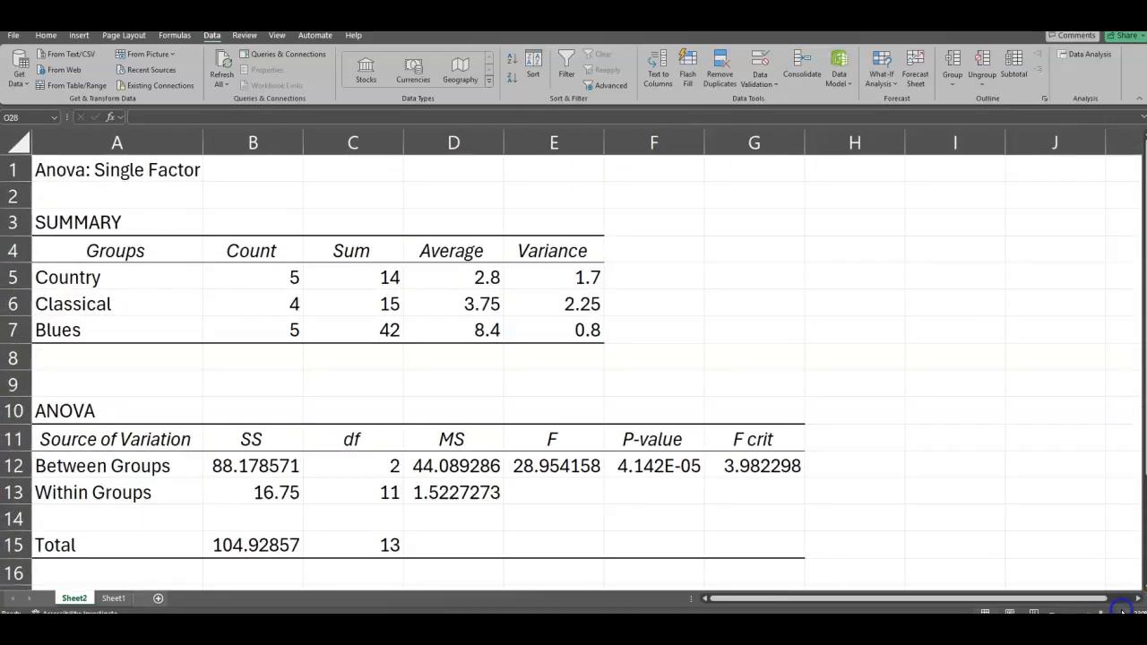
Step: Add the heading "St. Dev." in cell F4 beside the Variance column of the summary table
click(640, 251)
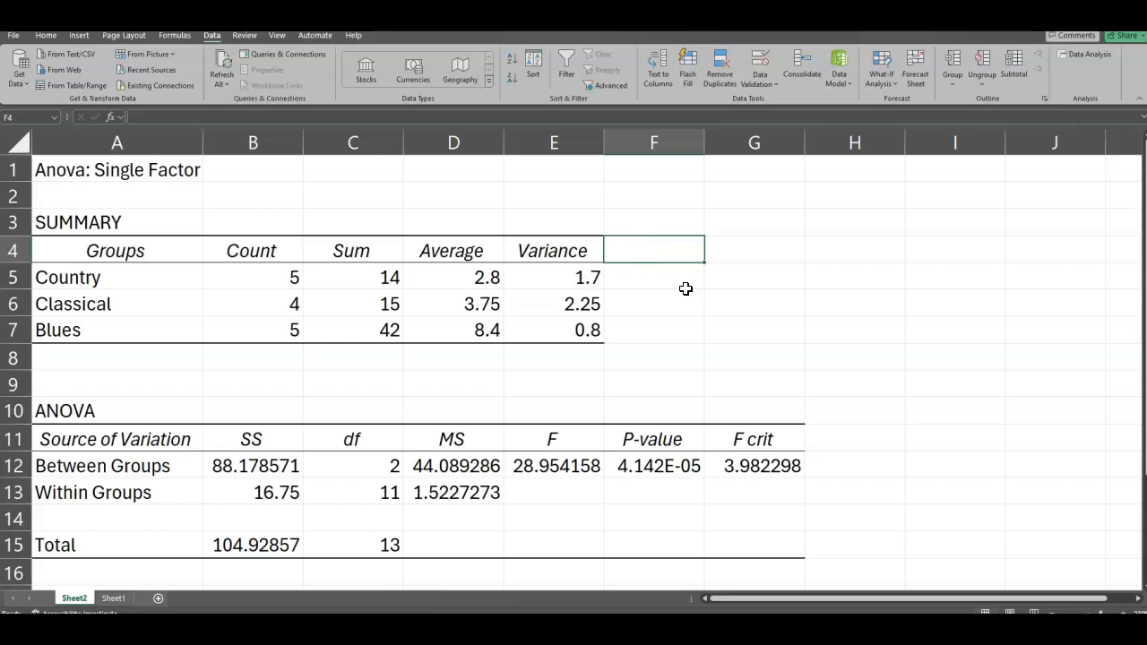
text(Sr)
text(t. Devi)
text(.)
key(Tab)
Step: Calculate the Country group's standard deviation in F5 with the formula =SQRT(E5)
click(657, 277)
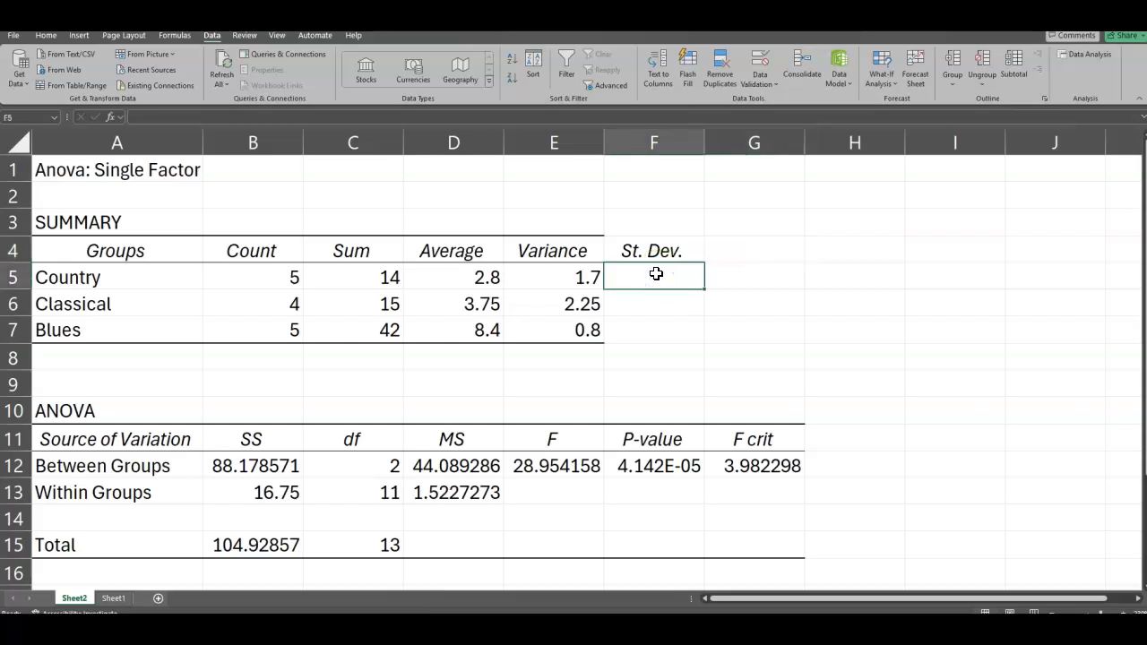
text(=)
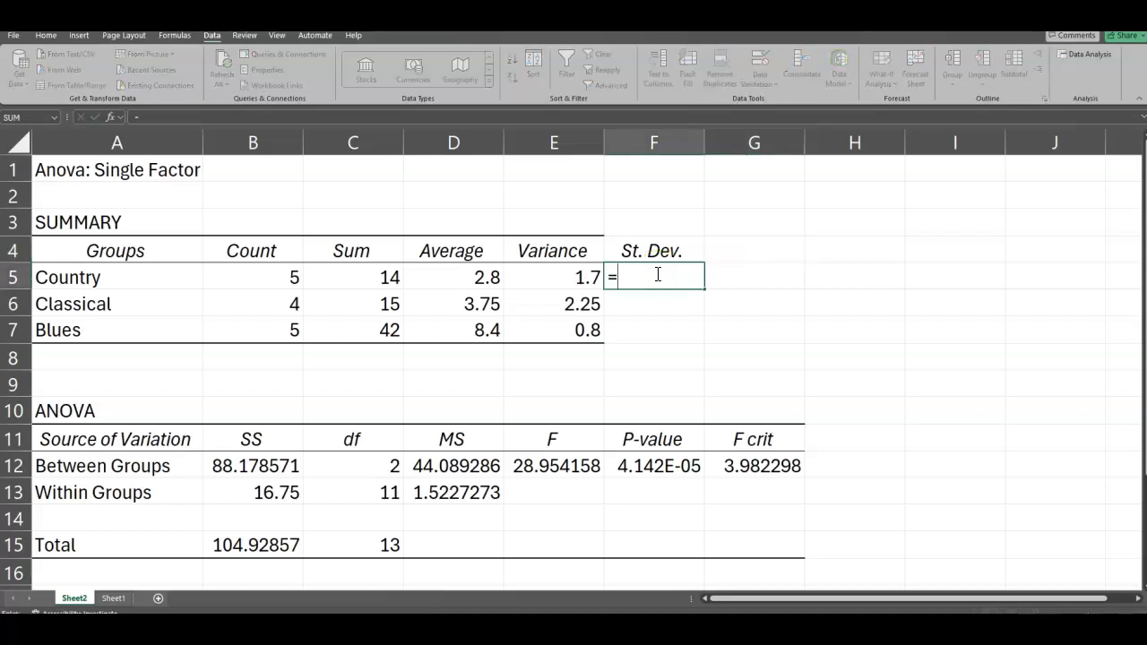
text(sgrt)
key(BackSpace)
text(q)
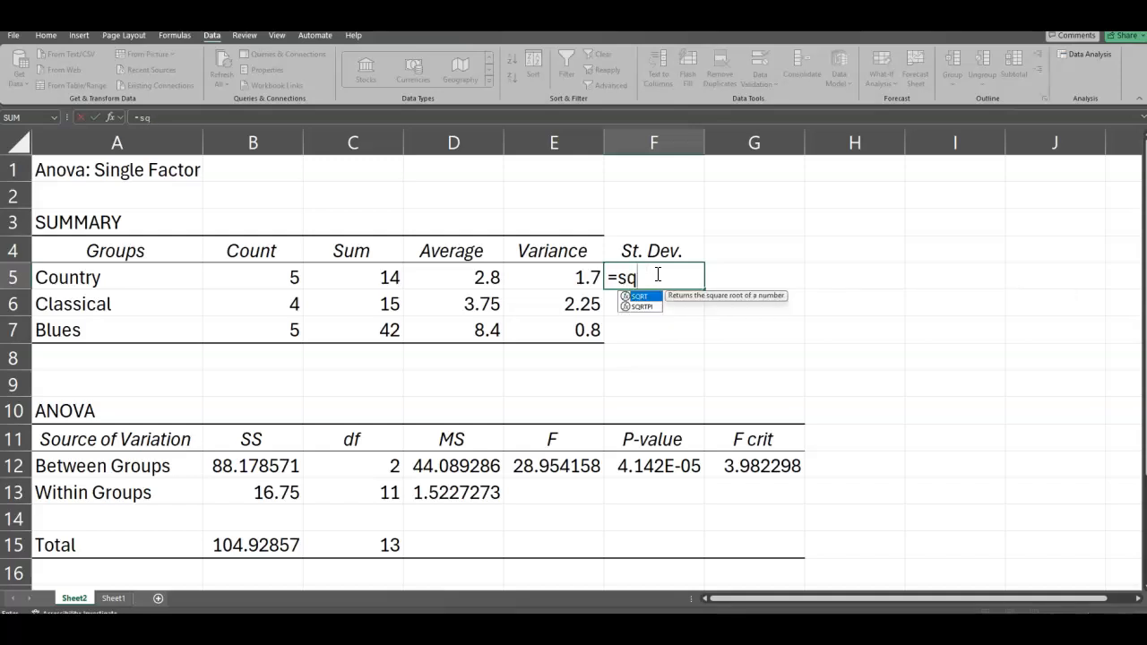
text(rt()
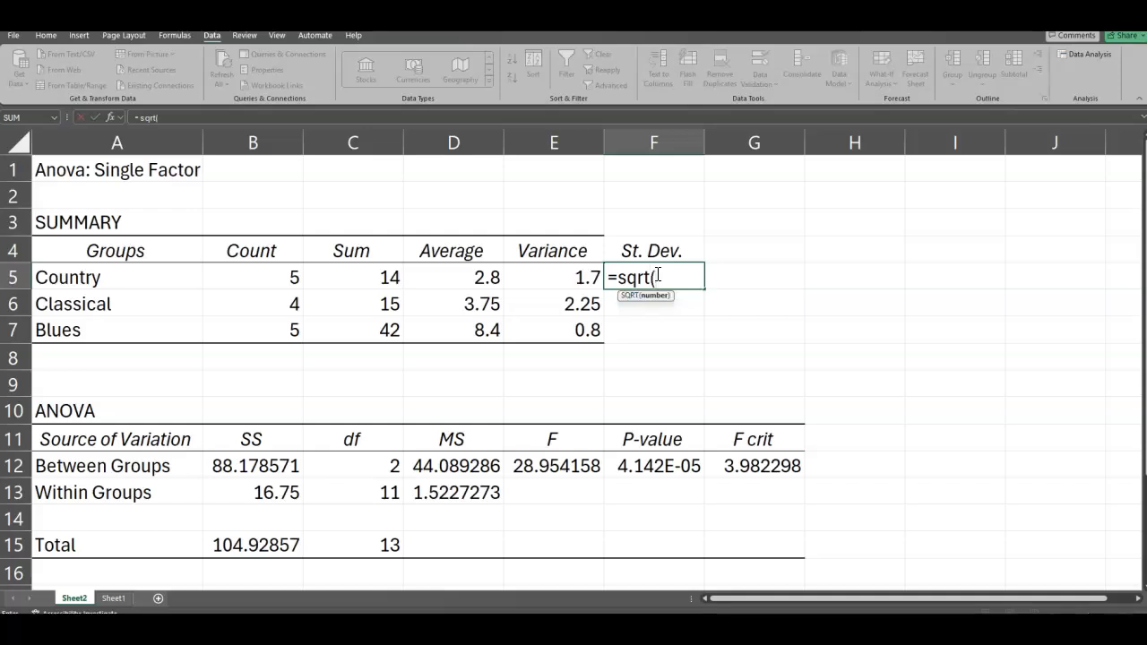
click(590, 276)
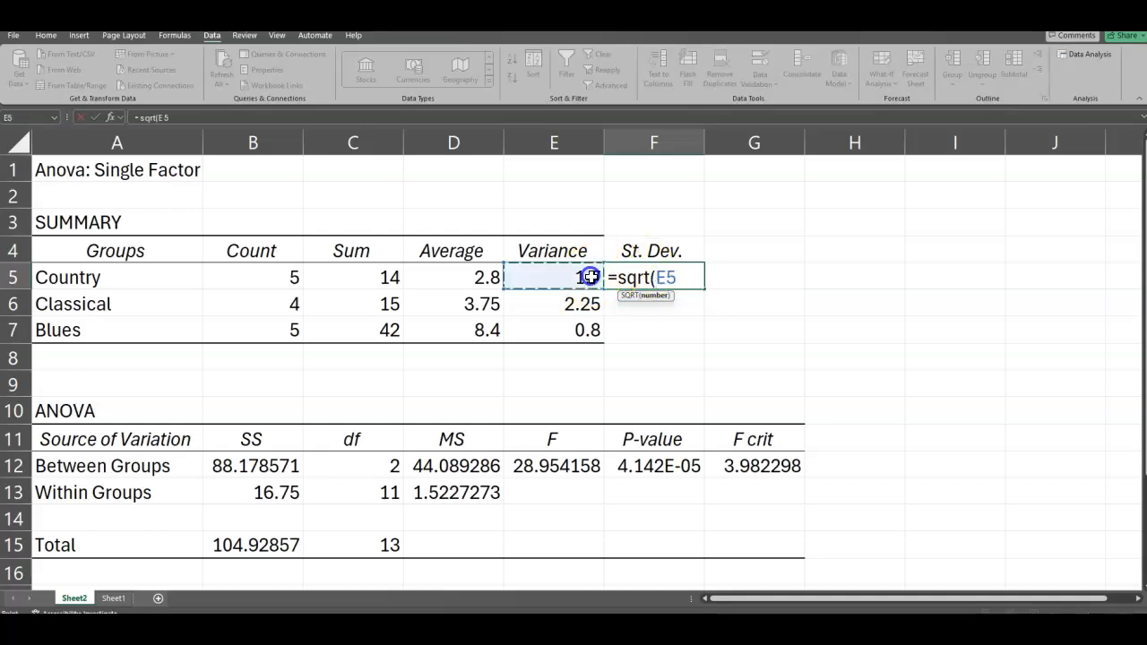
key(Return)
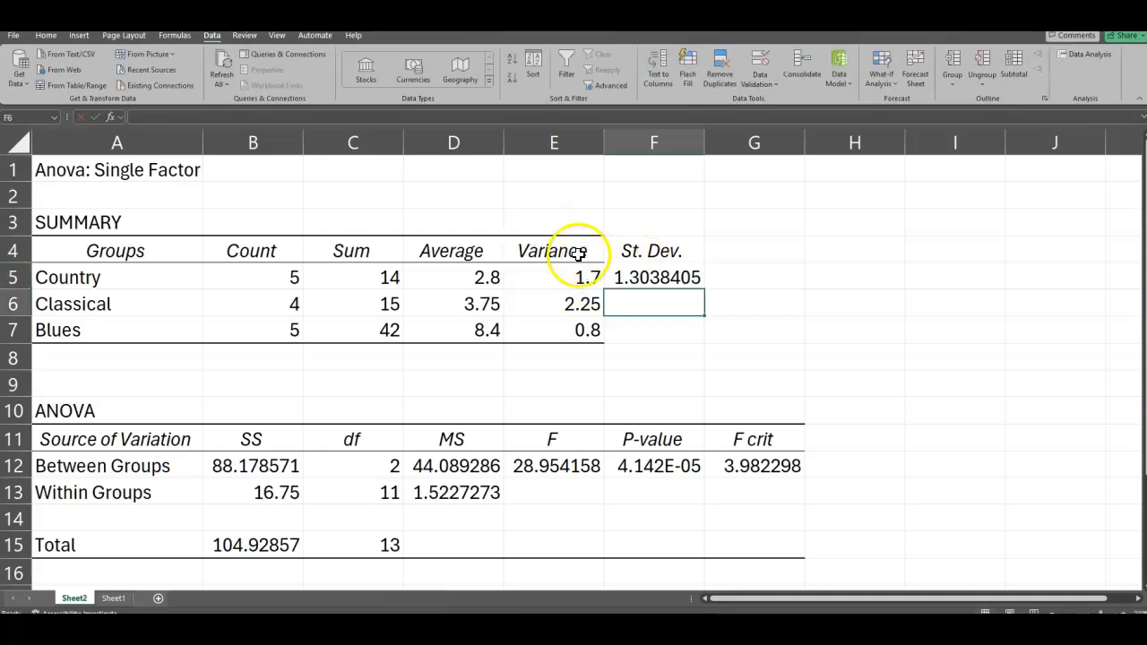
Step: Fill the standard deviation formula from F5 down to F7 for the Classical and Blues groups
click(661, 282)
drag(705, 289, 697, 344)
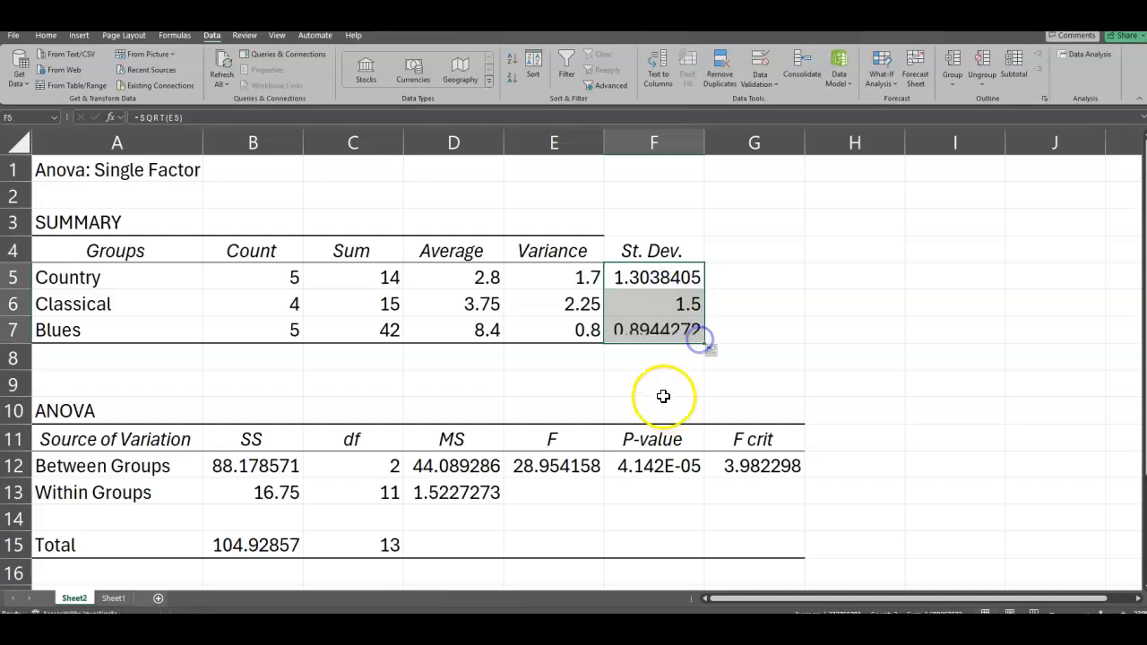
click(641, 358)
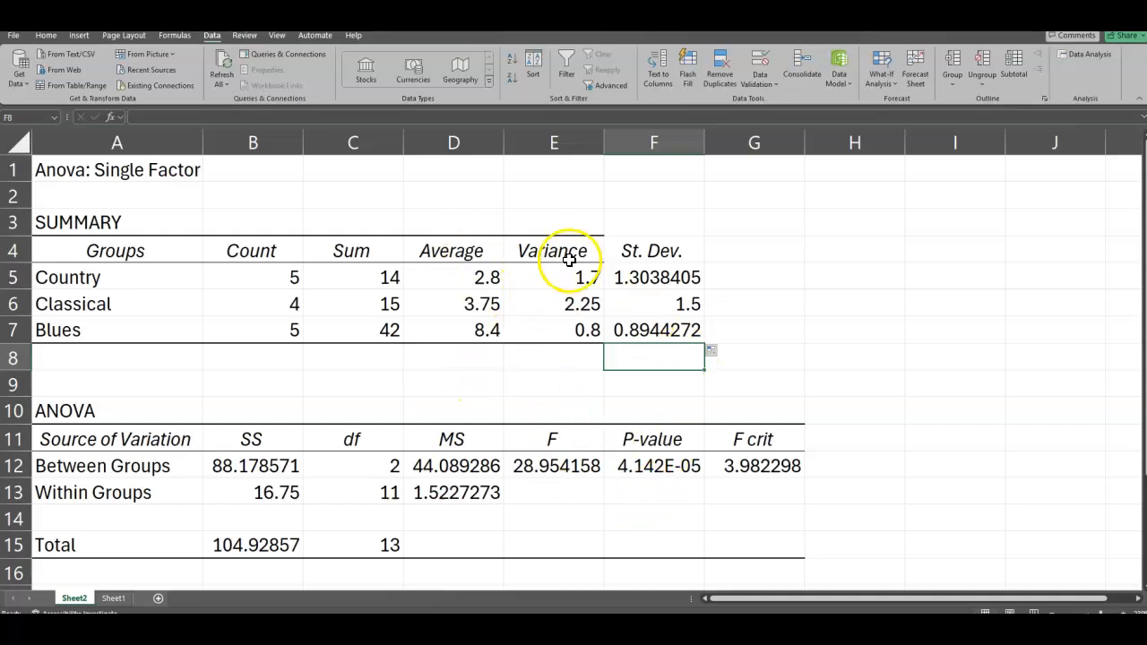
Step: Highlight the Average column of the summary table, D4:D7, with yellow fill
drag(444, 251, 463, 332)
click(46, 35)
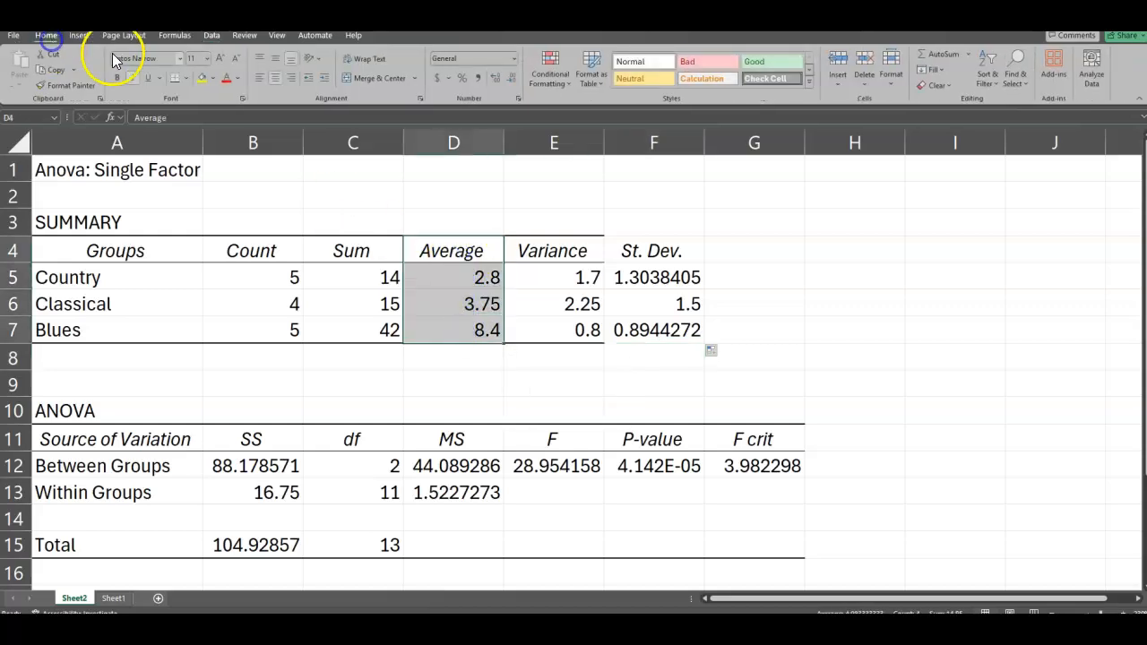
click(203, 80)
Step: Highlight the St. Dev. column of the summary table, F4:F7, with light blue fill
drag(652, 250, 658, 330)
click(212, 78)
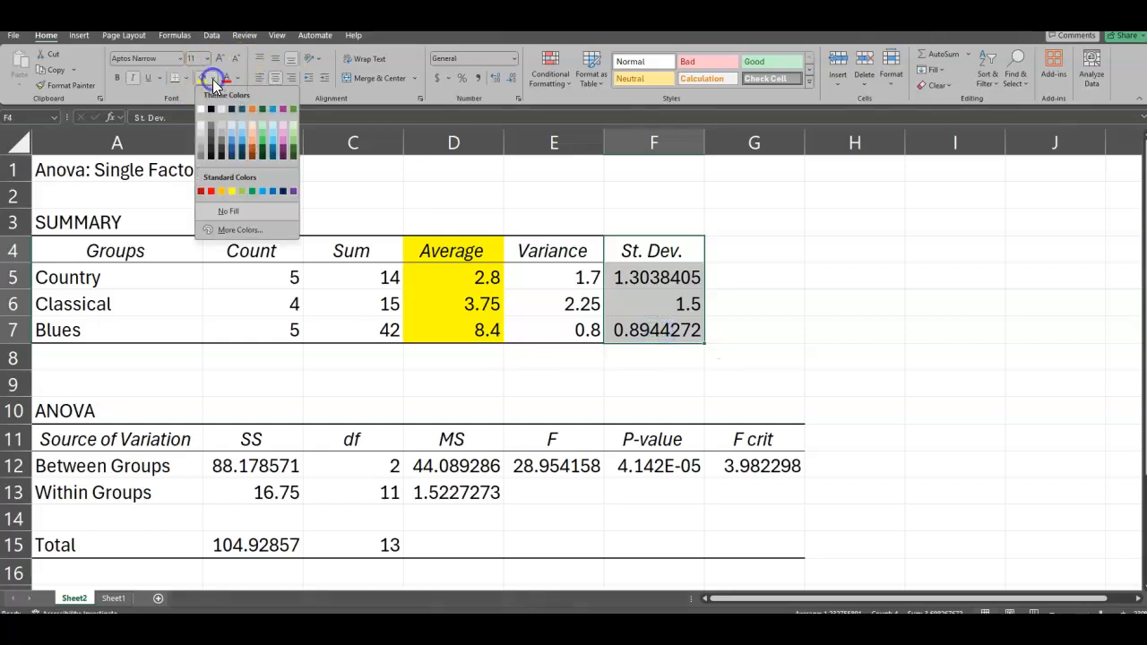
click(240, 124)
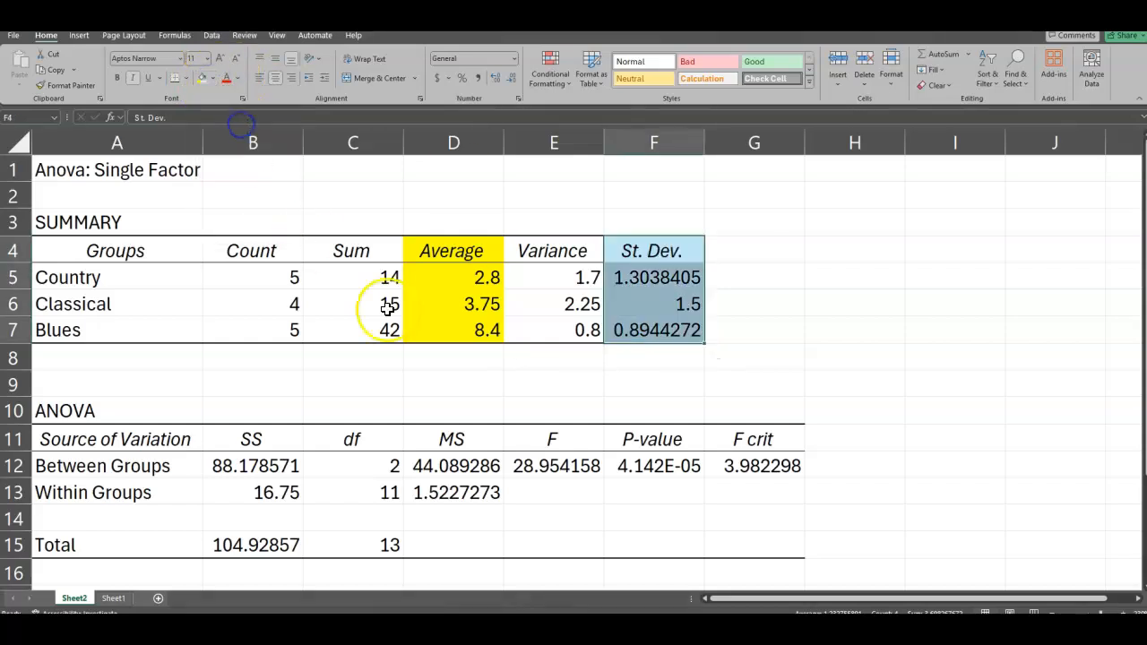
click(456, 367)
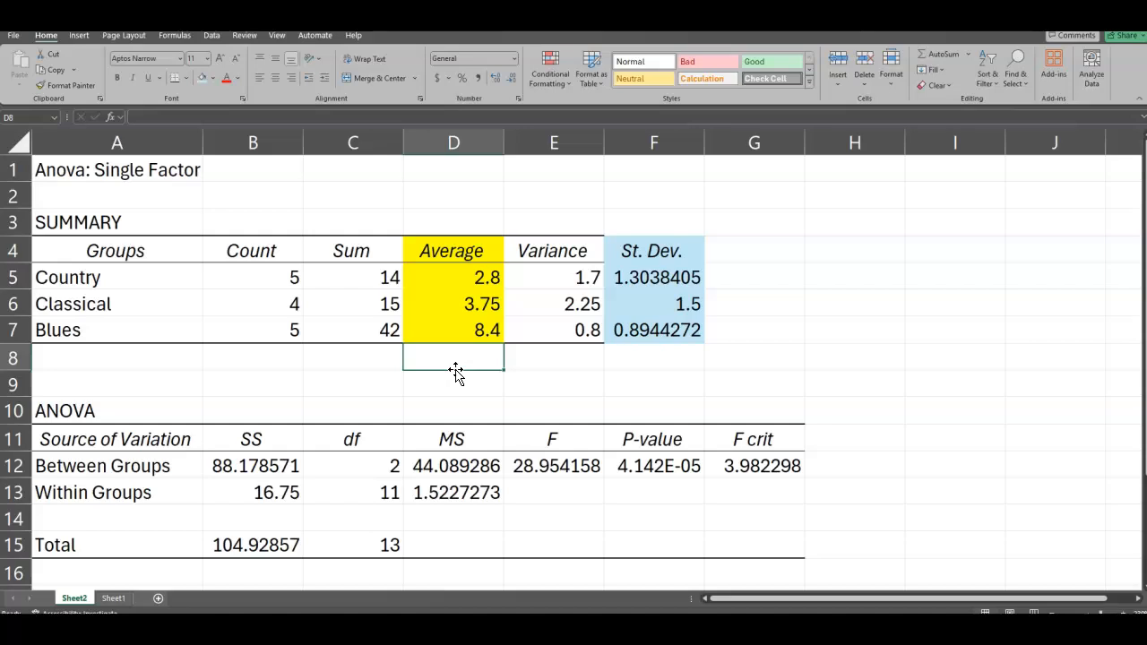
Step: Highlight the F statistic and its heading in the ANOVA table, E11:E12, with light green fill
scroll(404, 405, down, 2)
scroll(404, 405, up, 2)
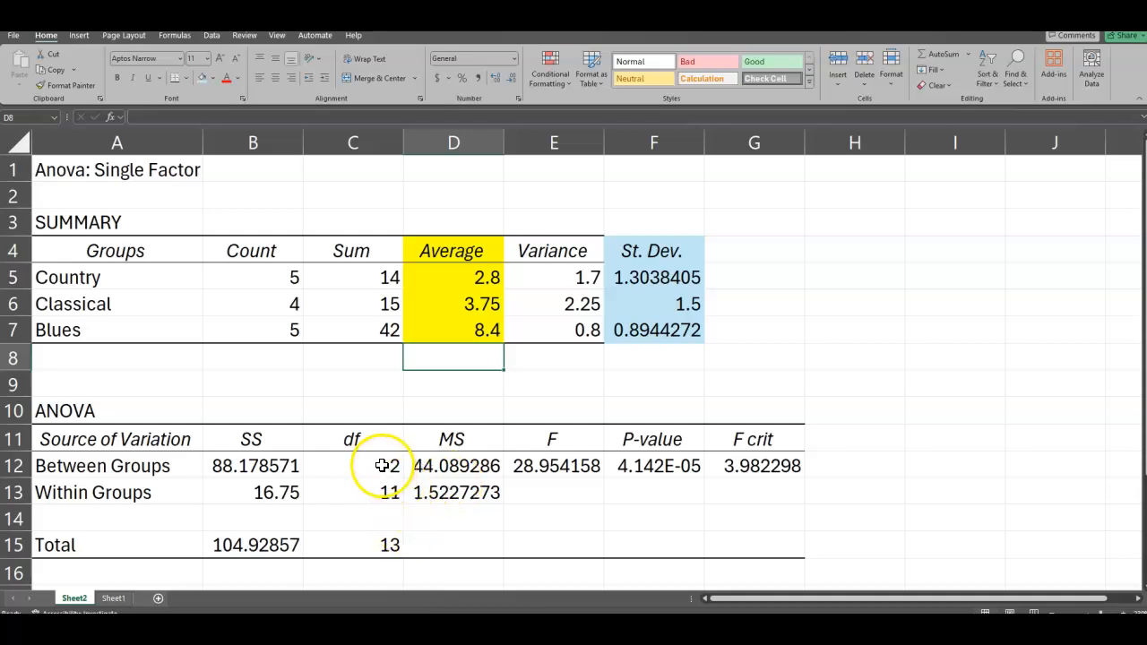
drag(538, 439, 544, 464)
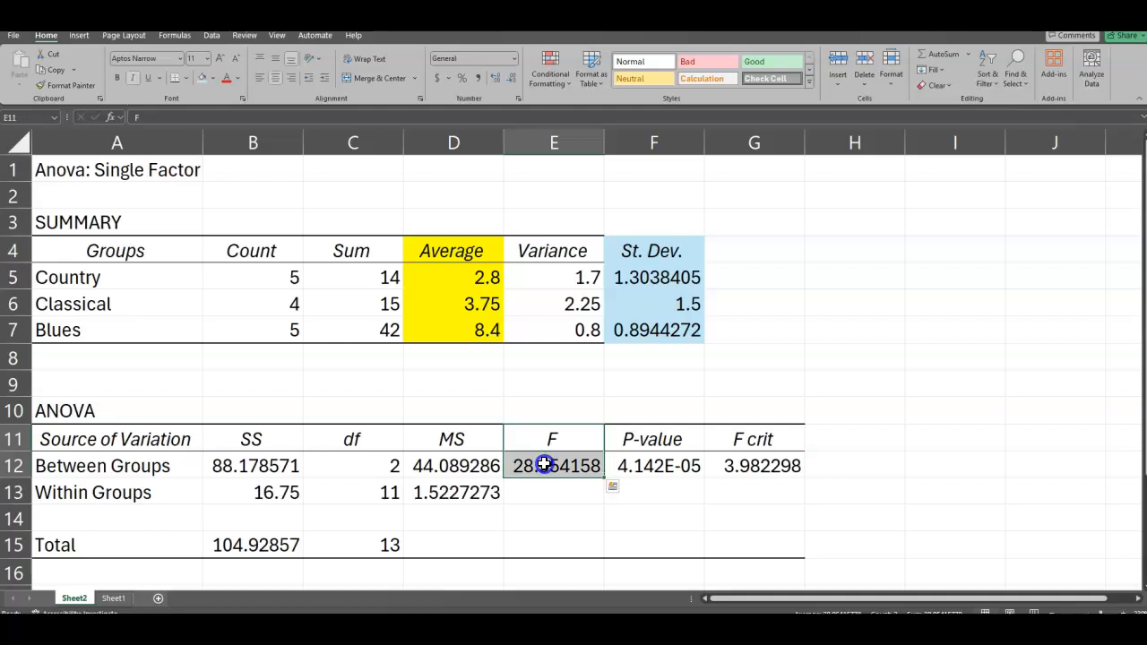
click(213, 79)
click(241, 192)
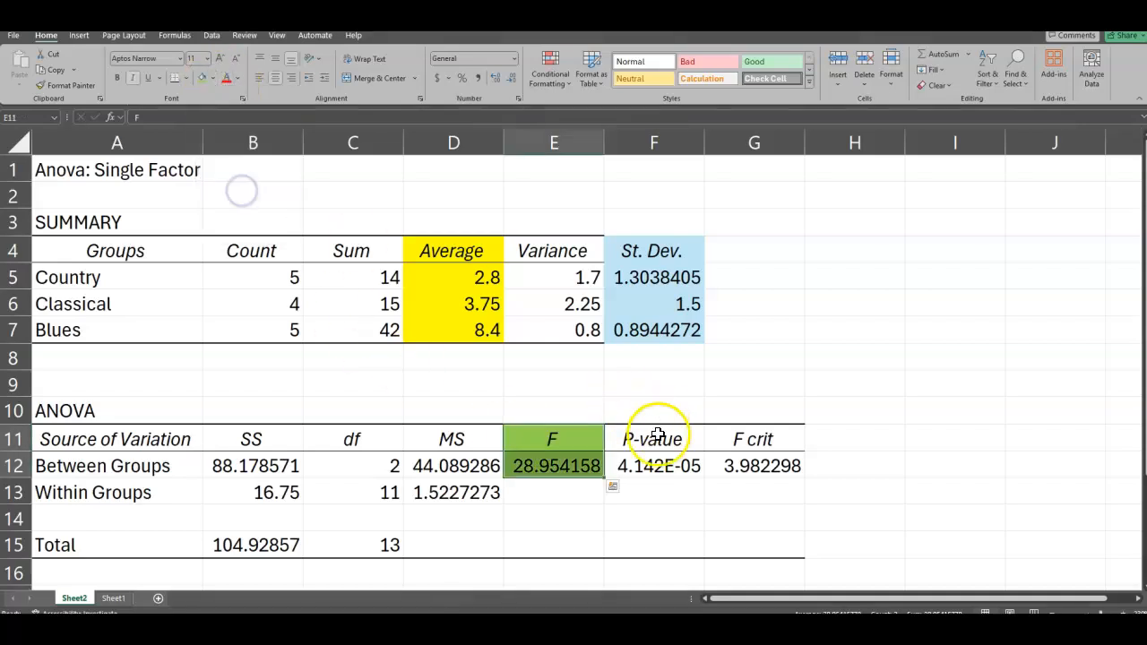
Step: Highlight the P-value and its heading in the ANOVA table, F11:F12, with light orange fill
drag(654, 441, 657, 464)
click(214, 79)
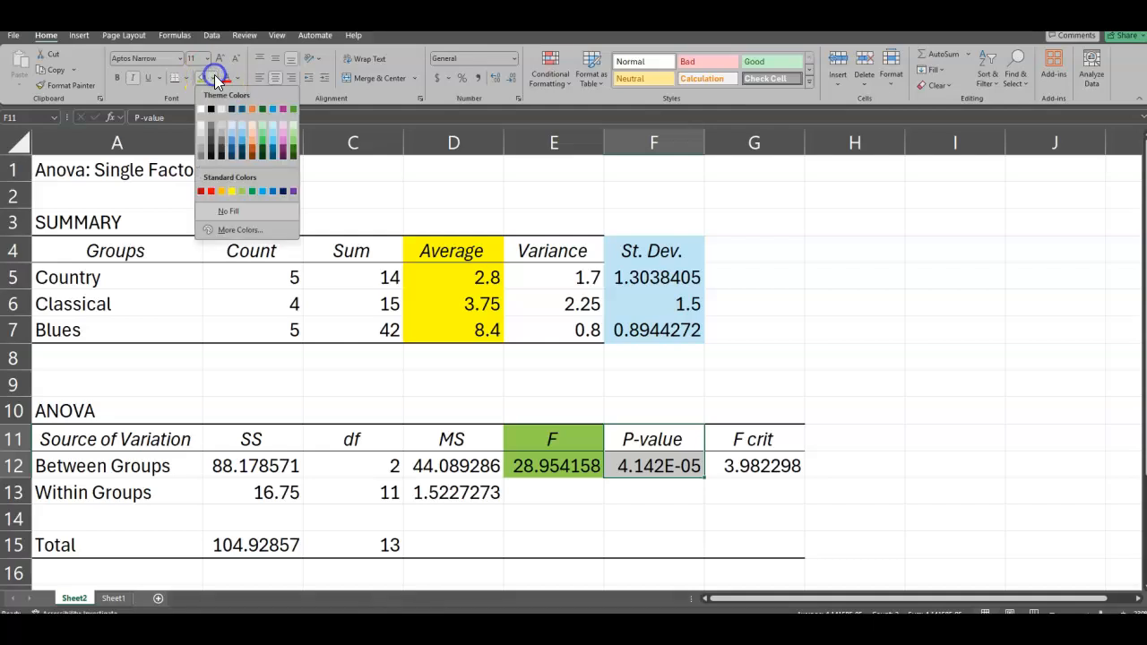
click(251, 129)
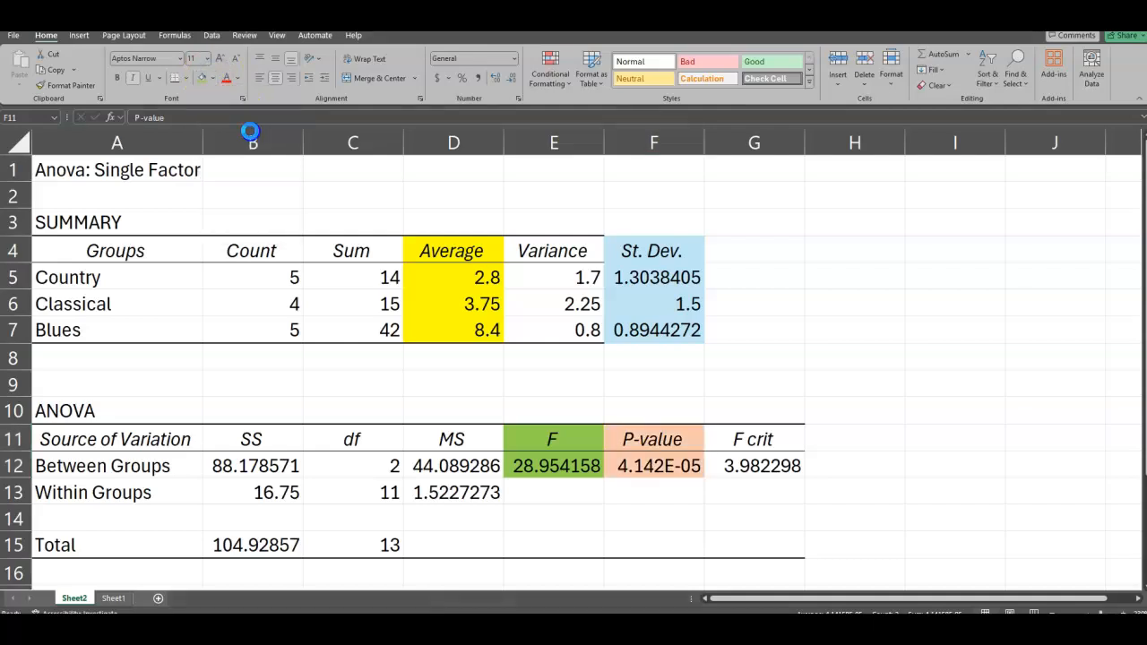
click(525, 511)
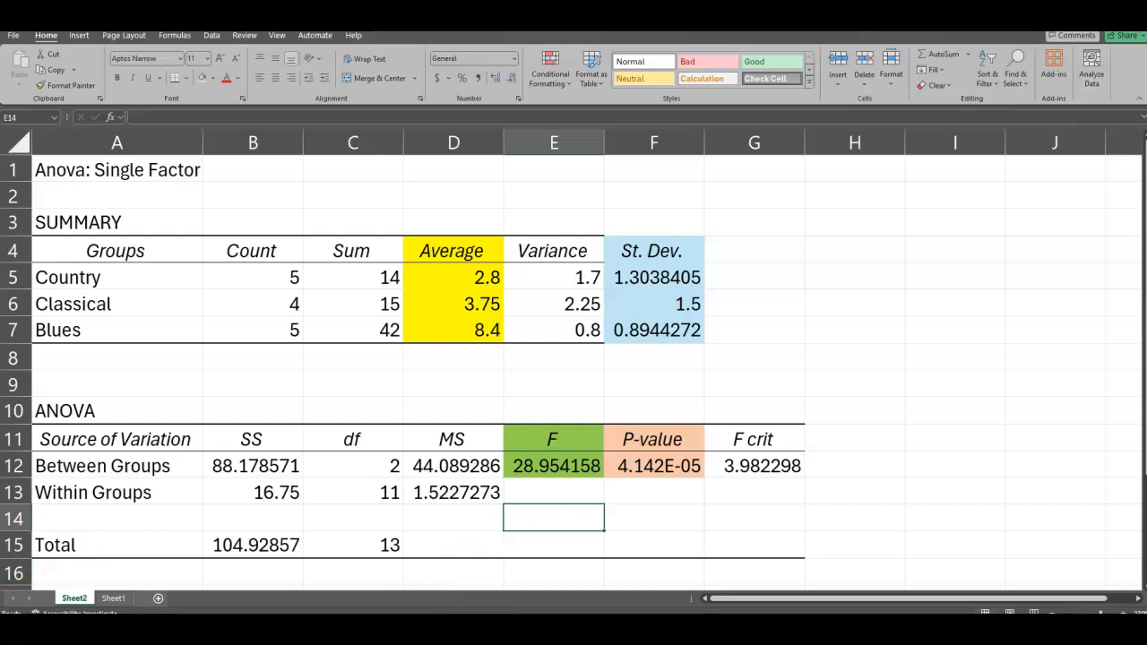
Step: Return to the source data on Sheet1 and add a new blank worksheet after it
scroll(574, 358, down, 2)
click(114, 598)
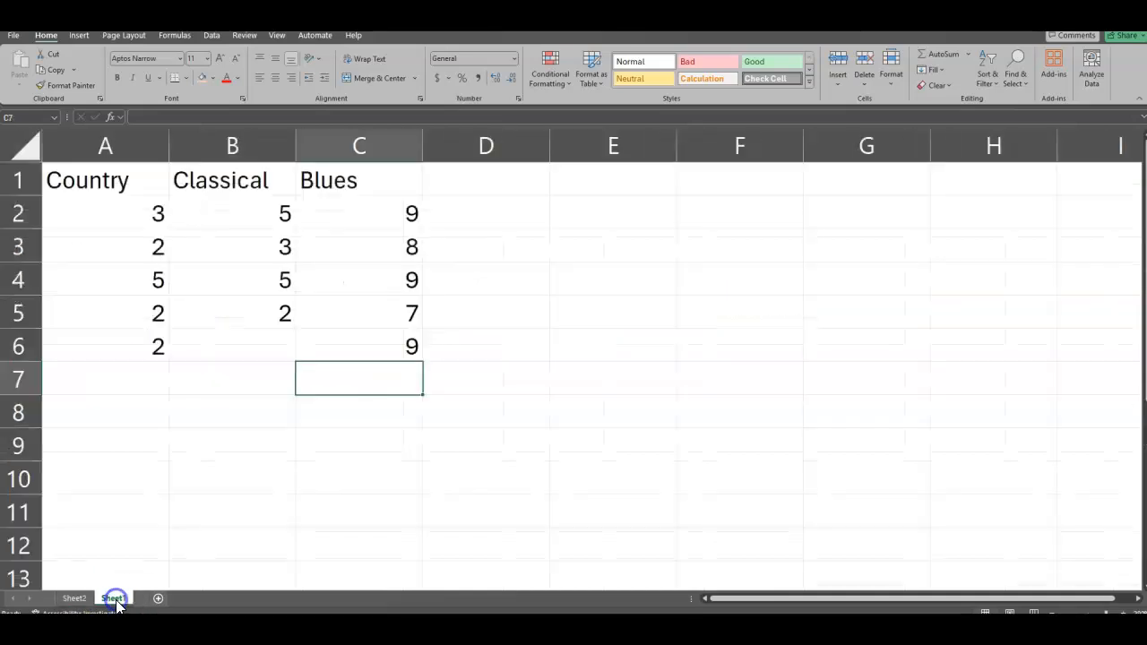
click(157, 599)
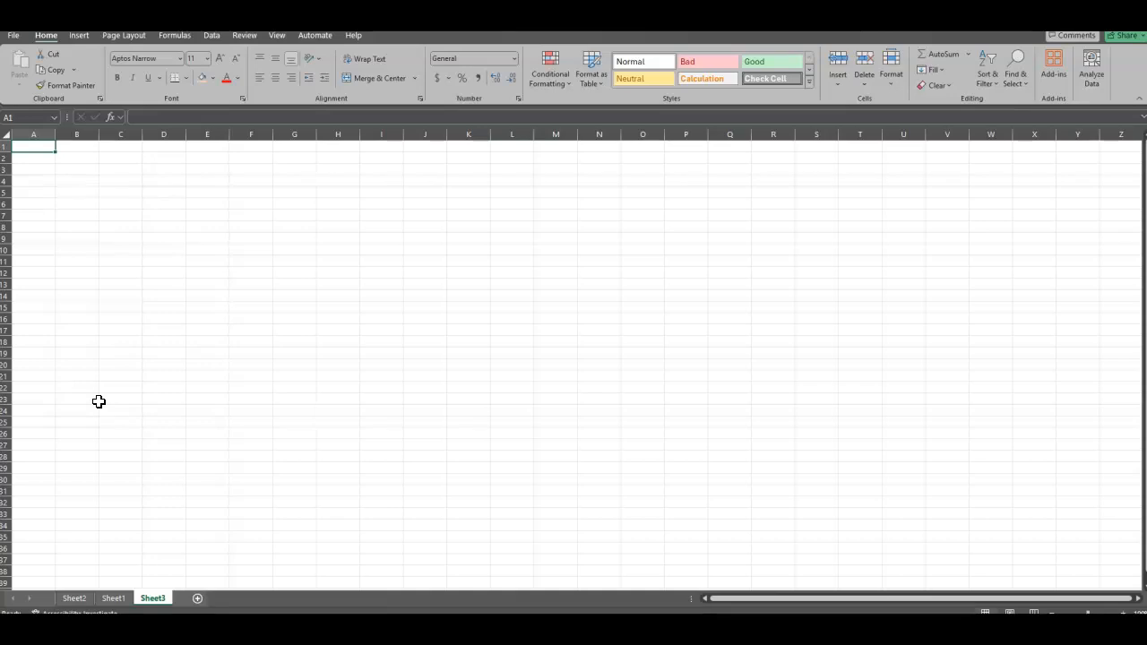
click(1124, 611)
click(1123, 611)
click(1124, 611)
click(1123, 611)
click(1124, 611)
click(1124, 611)
click(1123, 612)
click(1124, 611)
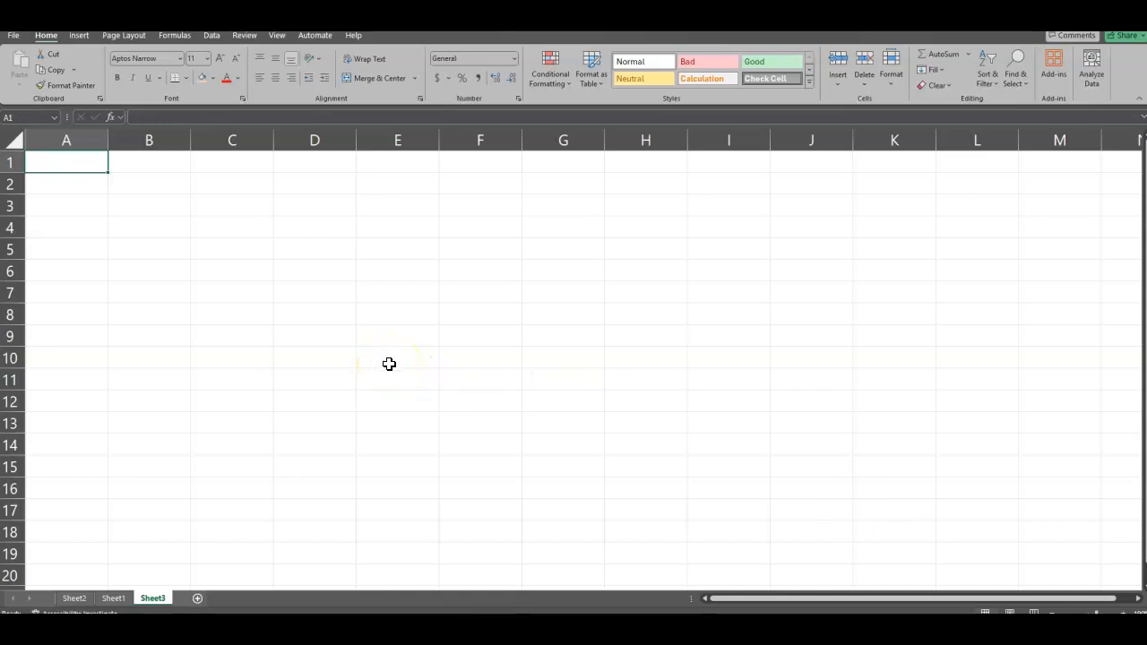
Step: Enter the column headings Group 1, Group 2 and Group 3 in cells A1:C1 of the new sheet
click(63, 125)
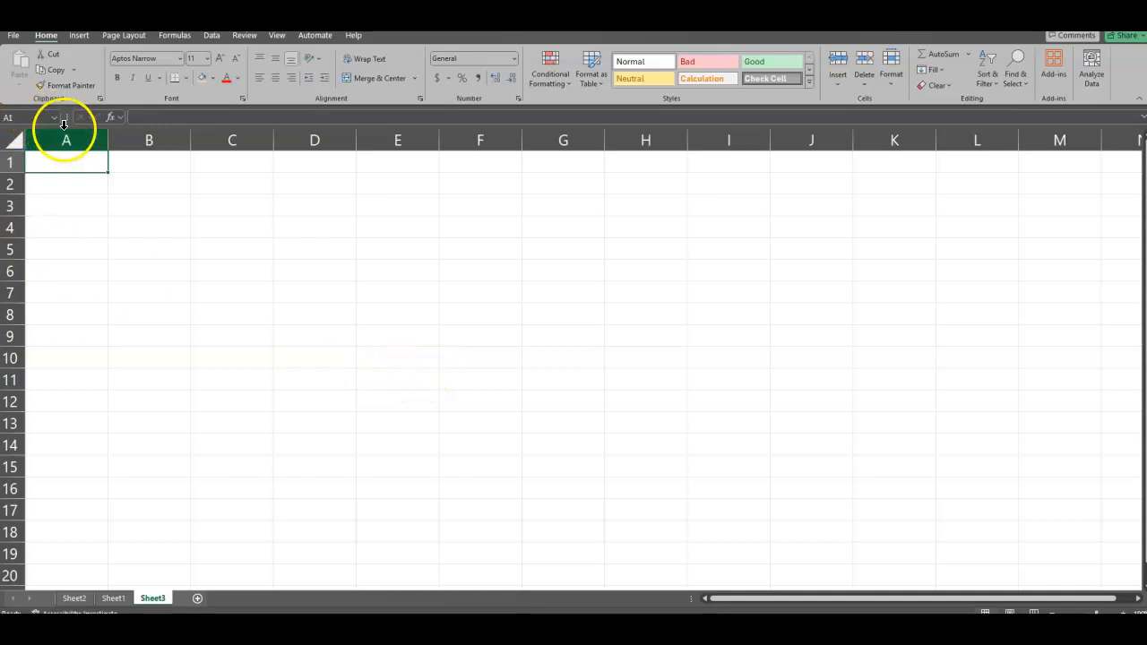
click(69, 166)
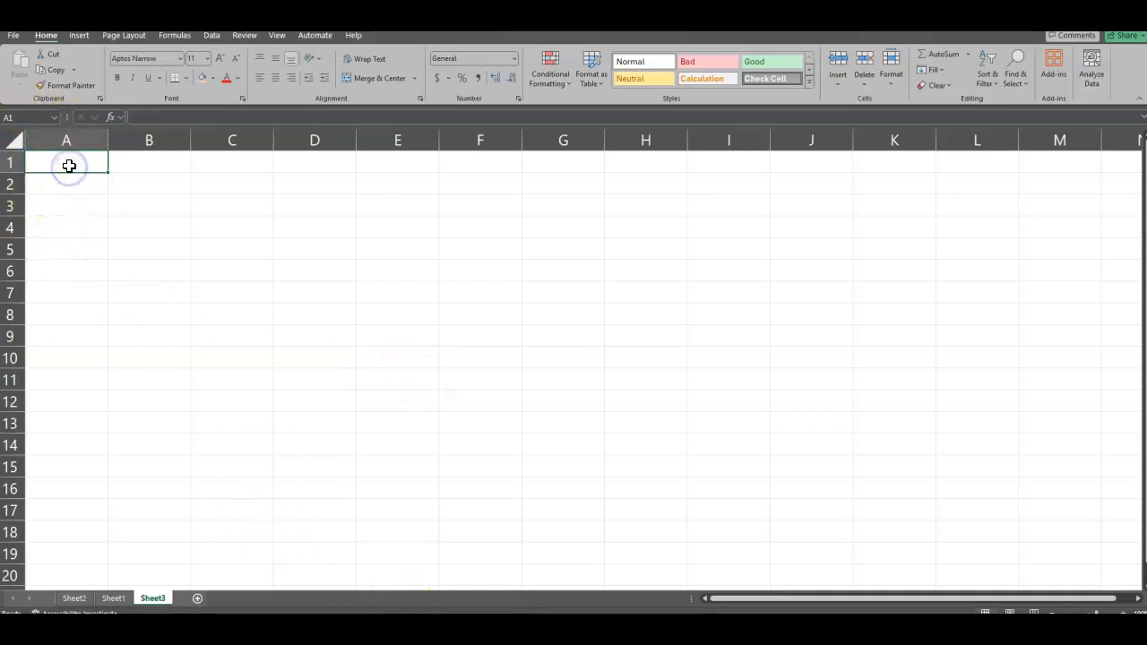
text(Group 1)
key(Tab)
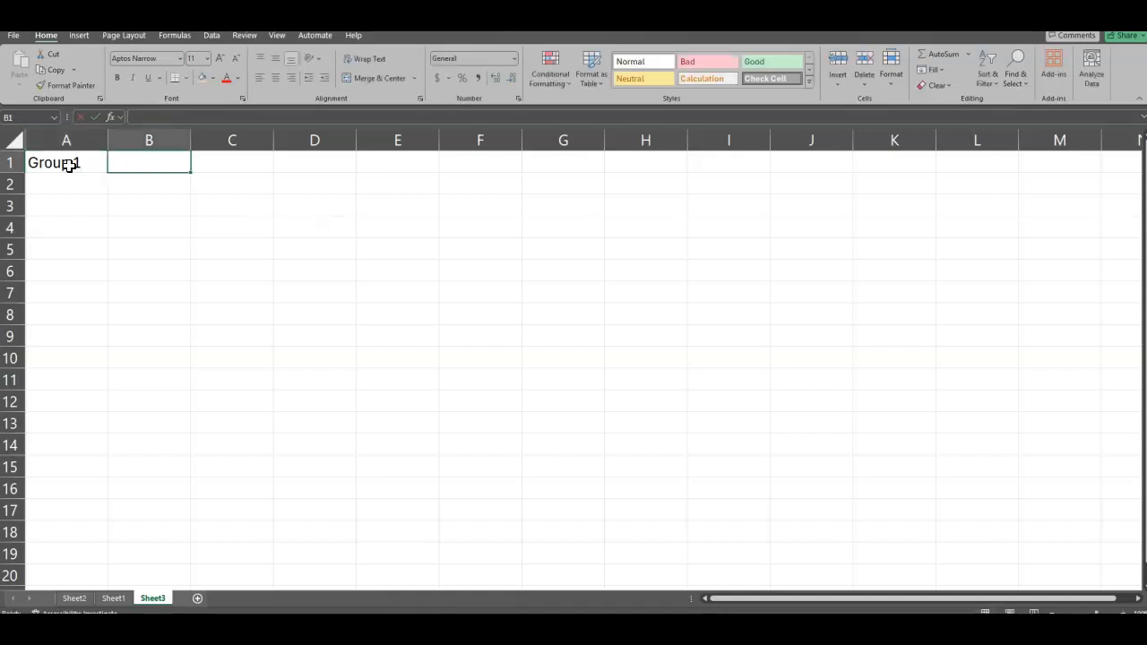
text(Group 2)
key(Tab)
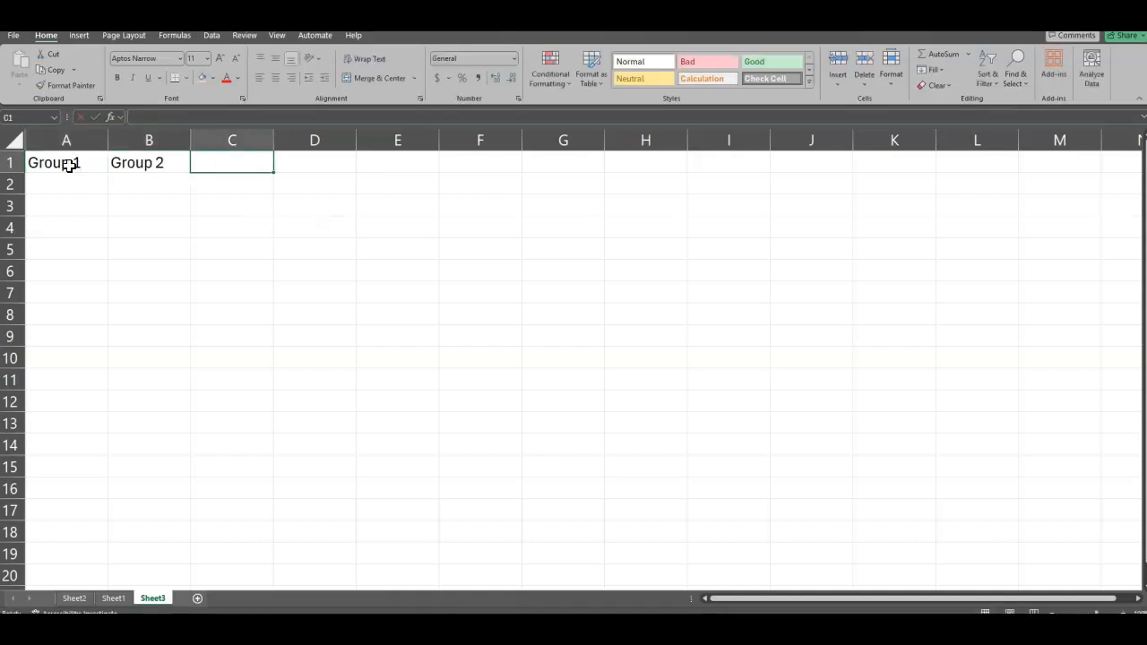
text(Group )
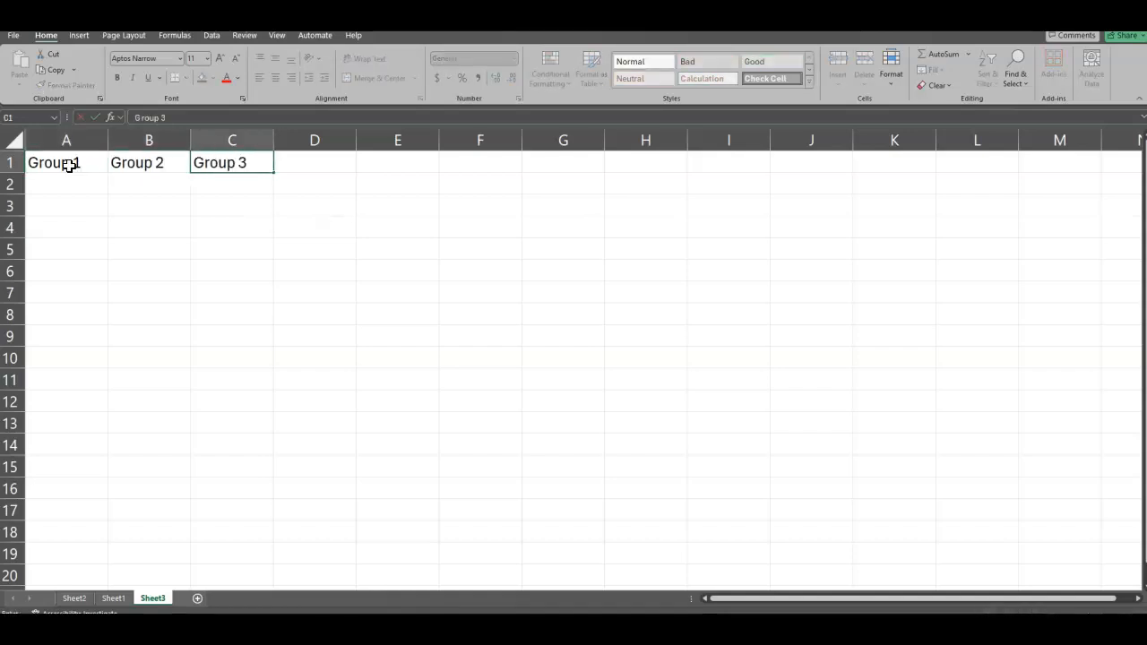
text(3)
Step: Fill the Group 1 column, A2:A11, with the values 85, 86, 88, 75, 78, 94, 98, 79, 71 and 80
click(63, 186)
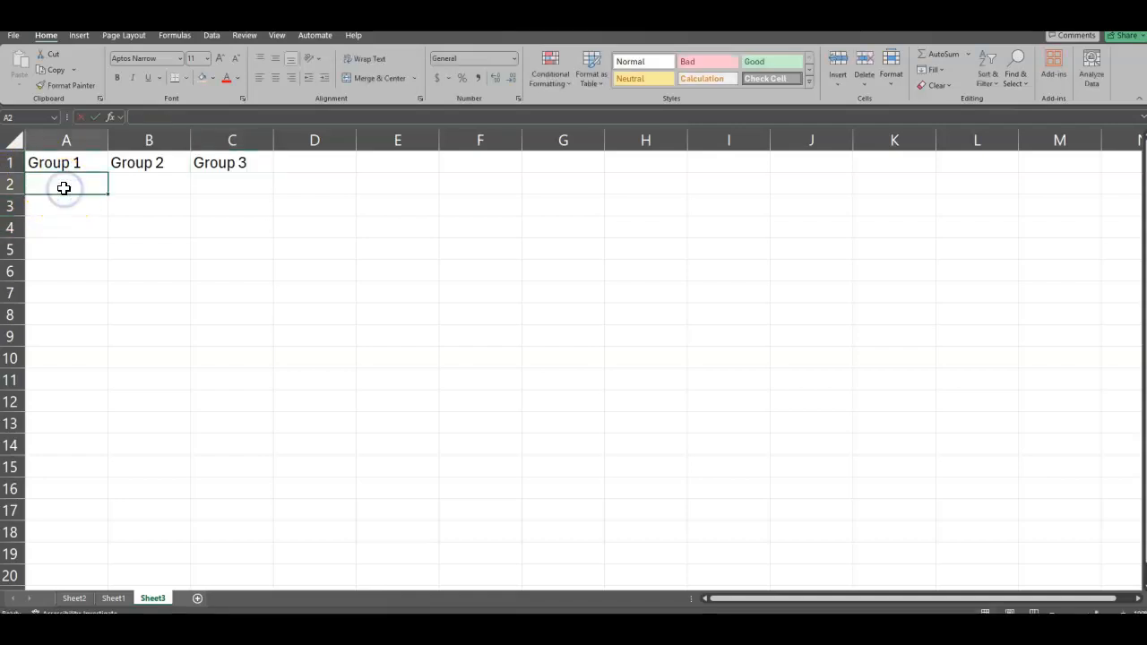
text(85)
key(Return)
text(86)
key(Return)
text(88)
key(Return)
text(7)
key(Return)
text(78)
key(Return)
text(94)
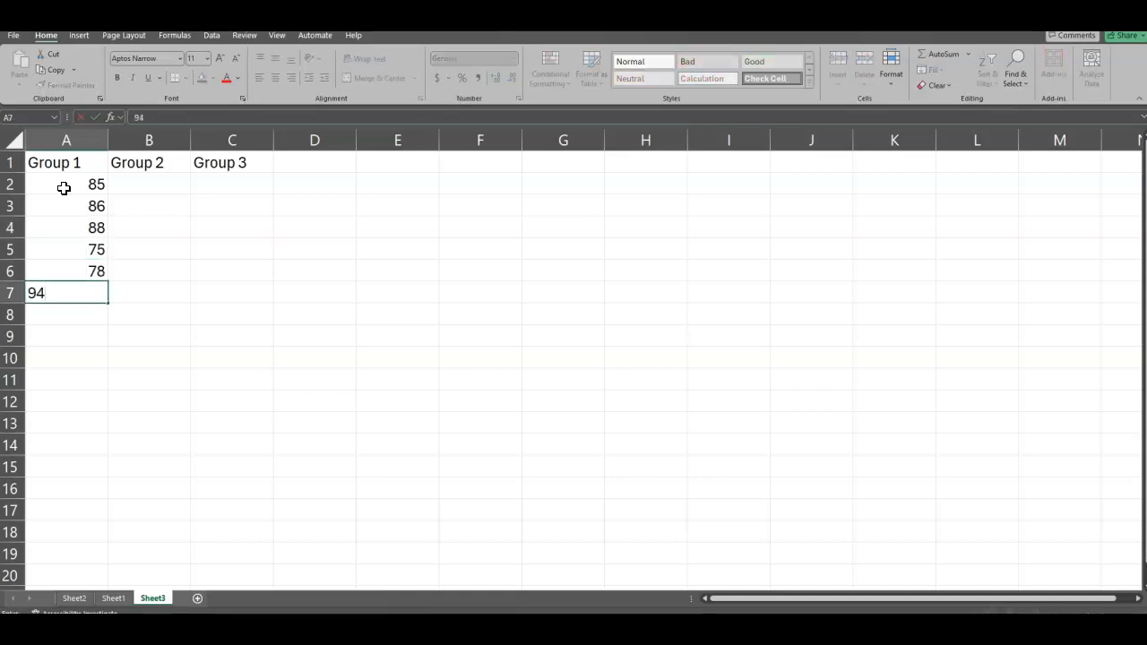
key(Return)
text(98)
key(Return)
text(79)
key(Return)
text(71)
key(Return)
text(80)
key(Return)
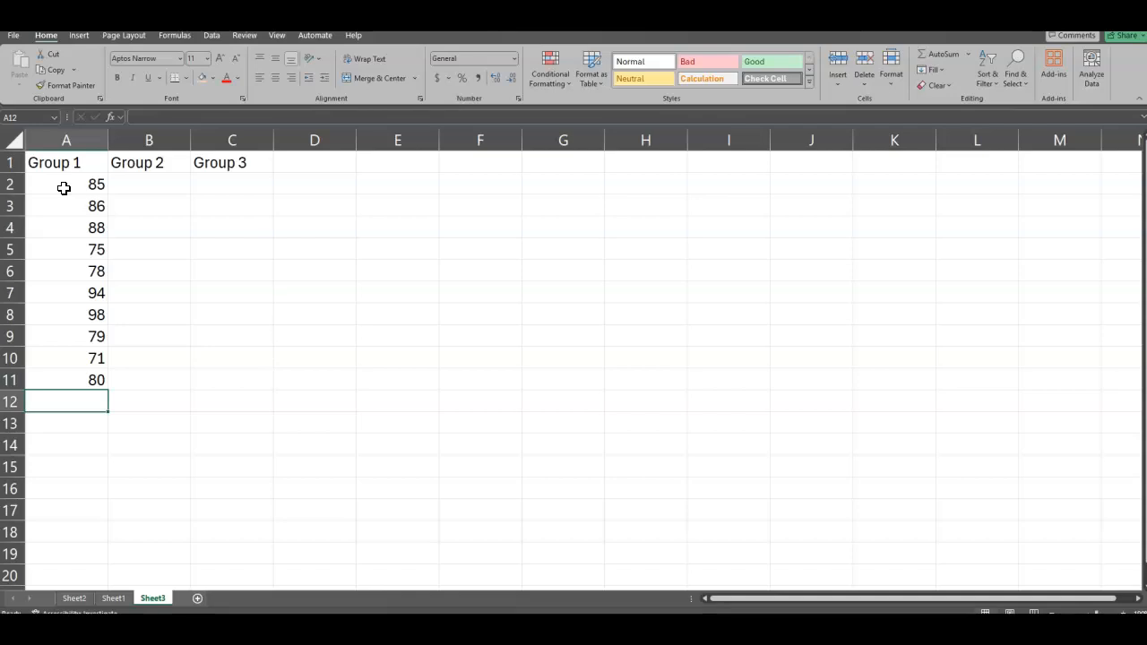
Step: Fill the Group 2 column, B2:B11, with the values 91, 92, 93, 85, 87, 84, 82, 88, 95 and 96
click(140, 180)
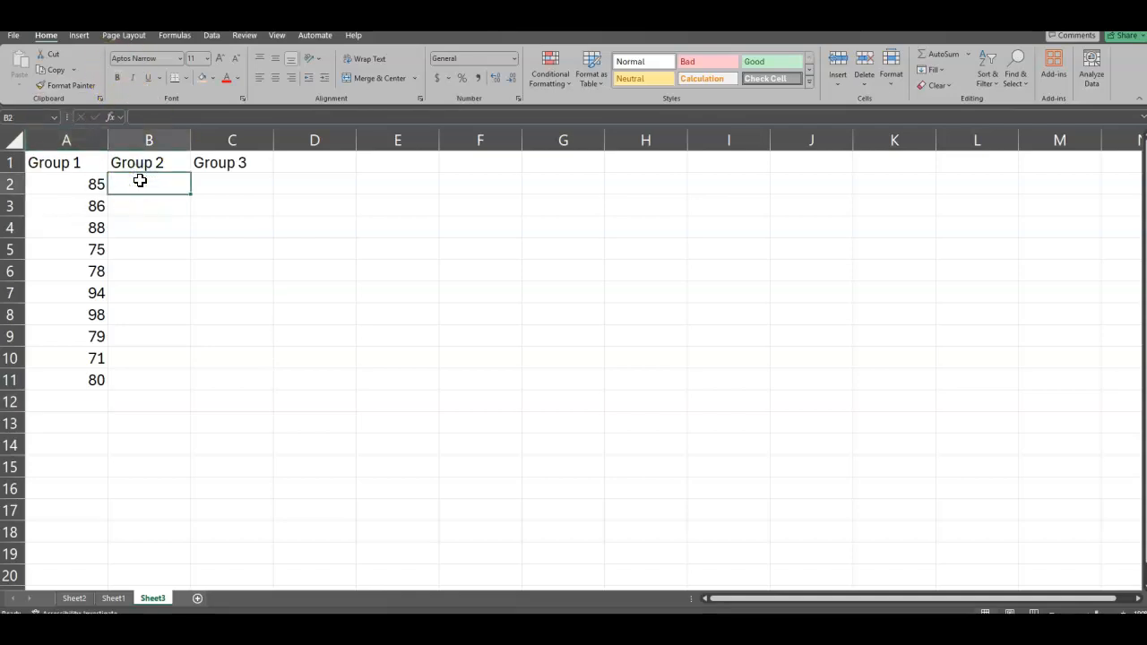
text(91)
key(Return)
text(92)
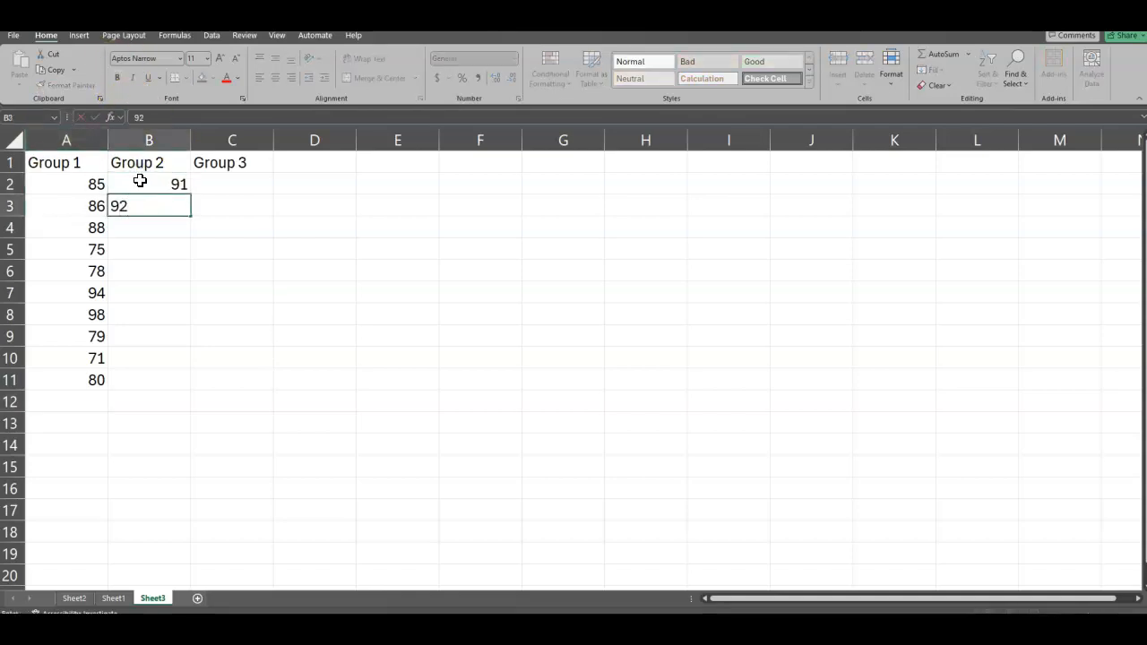
key(Return)
text(93)
key(Return)
text(85)
key(Return)
text(87)
key(Return)
text(84)
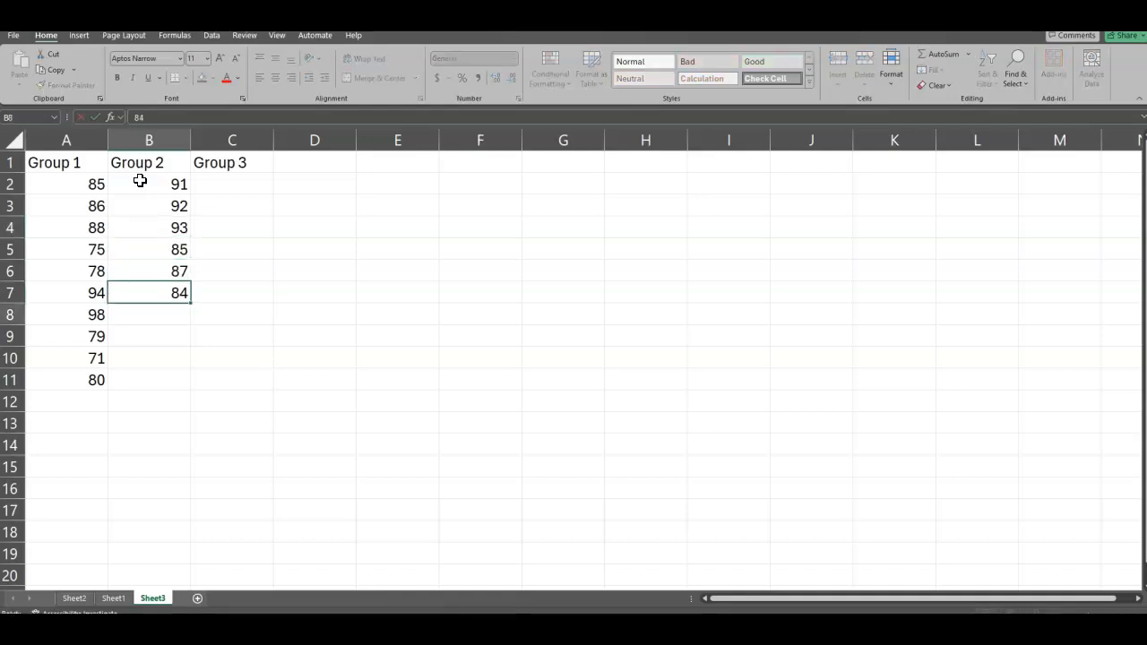
key(Return)
text(82)
key(Return)
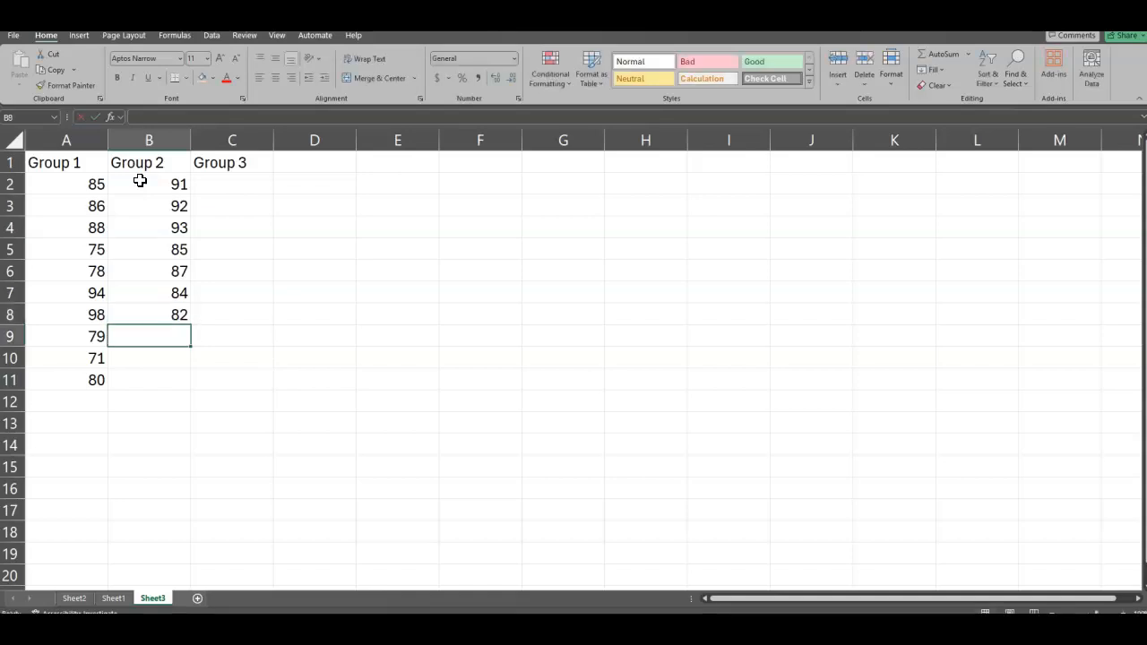
text(88)
key(Return)
text(95)
key(Return)
text(96)
key(Return)
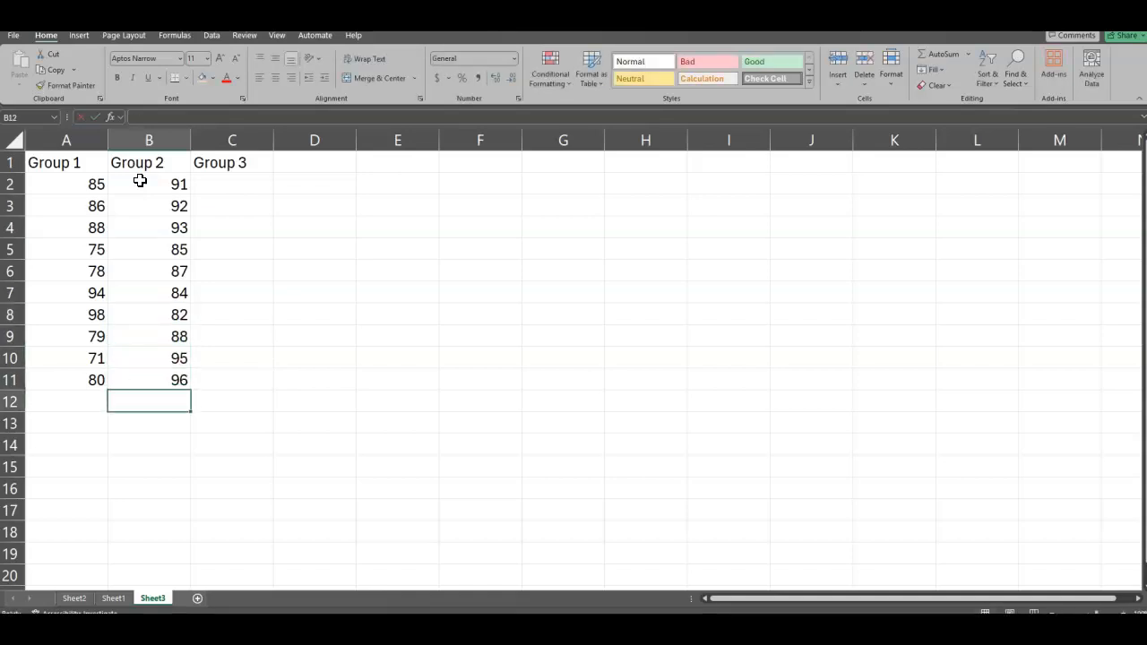
Step: Fill the Group 3 column, C2:C11, with the values 79, 78, 88, 94, 92, 85, 83, 85, 82 and 81
click(256, 185)
text(79)
key(Return)
text(7)
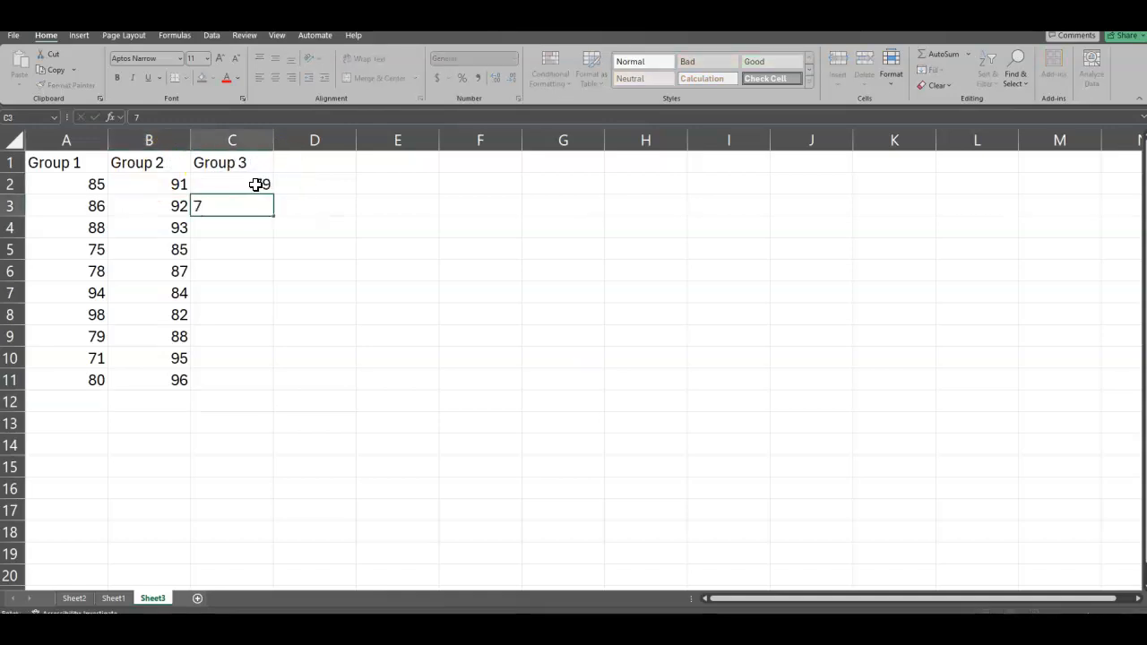
key(Return)
text(88)
key(Return)
text(94)
key(Return)
text(92)
key(Return)
text(85)
key(Return)
text(83)
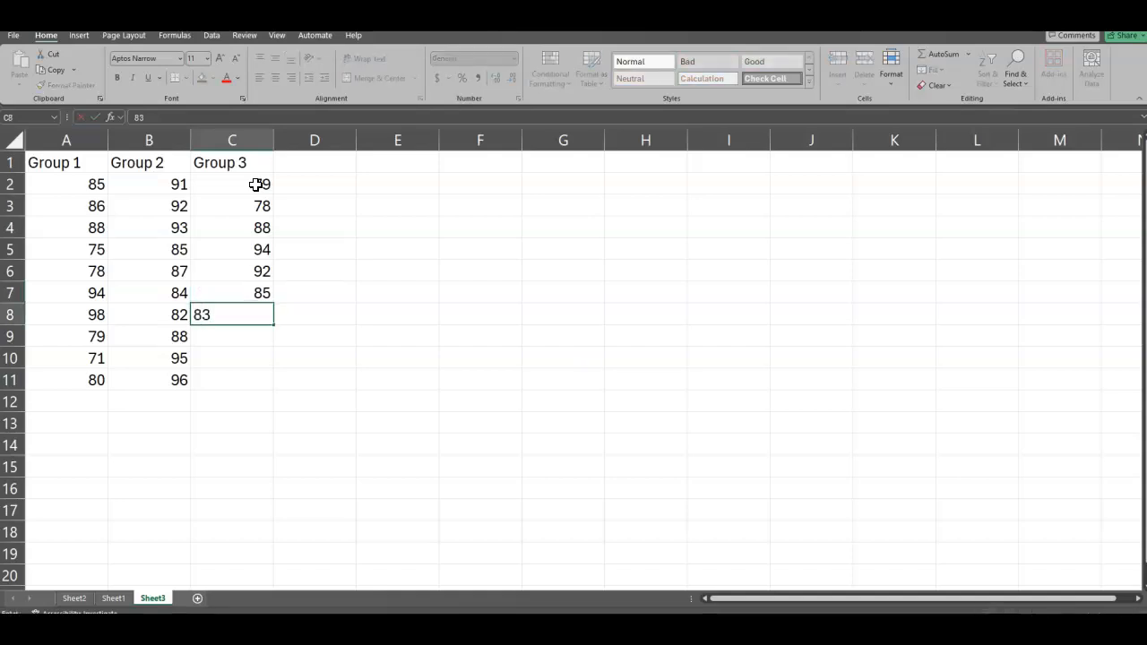
key(Return)
text(85)
key(Return)
text(82)
key(Return)
text(81)
key(Return)
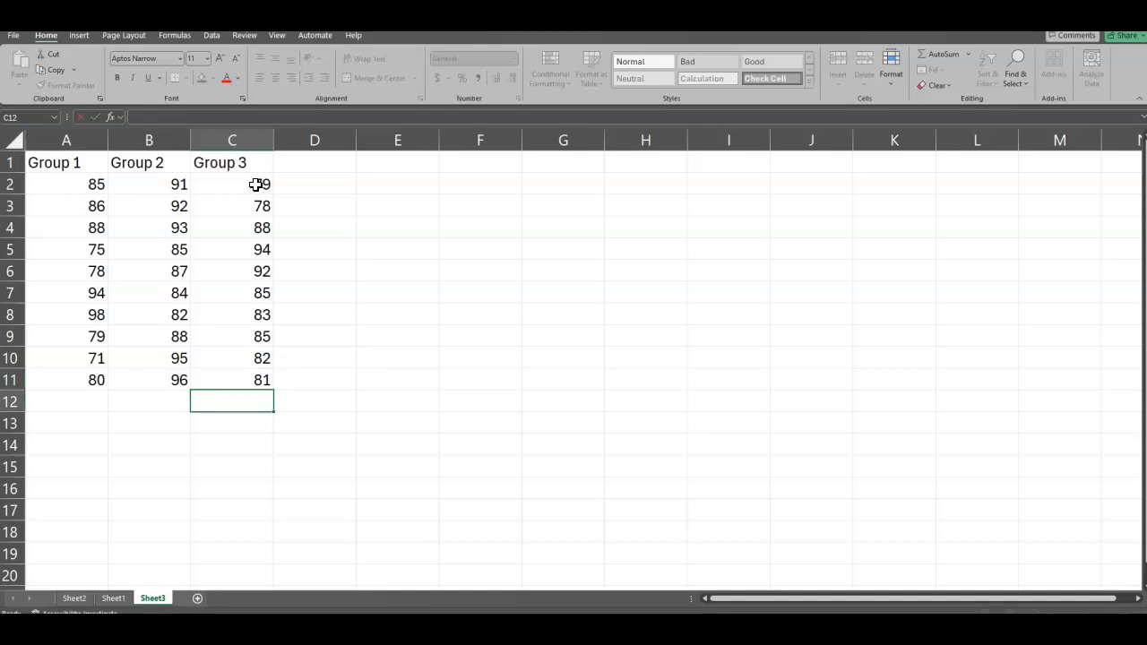
Step: Run the Anova: Single Factor data analysis on the three group columns, input range $A$1:$C$11, with output to a new worksheet
click(213, 36)
click(1075, 54)
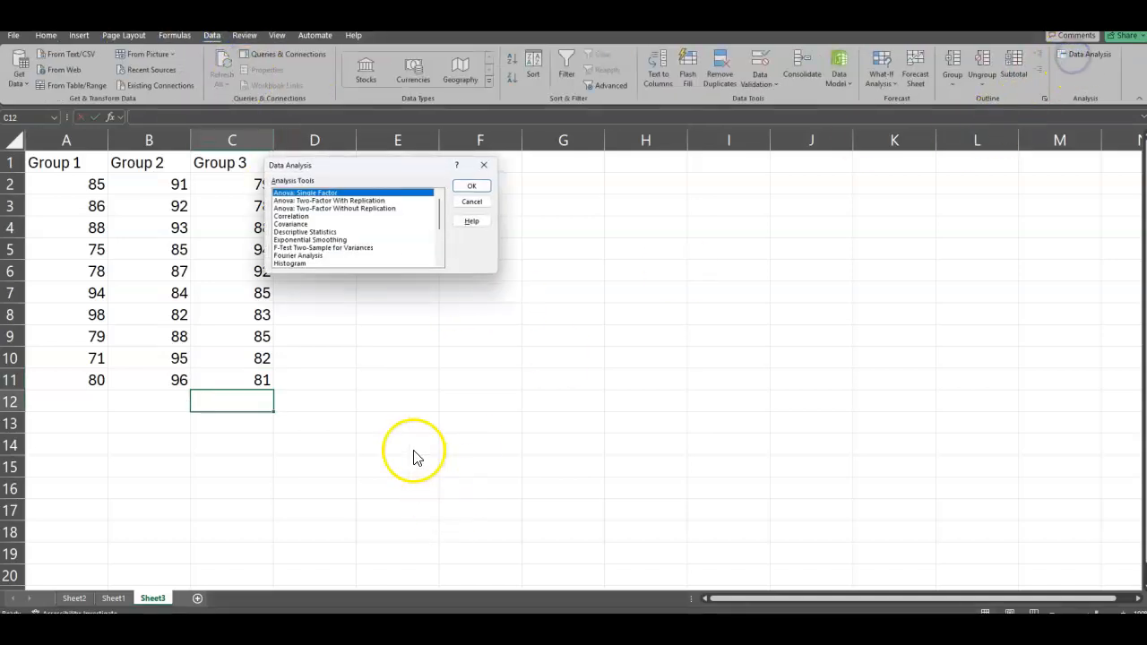
click(470, 186)
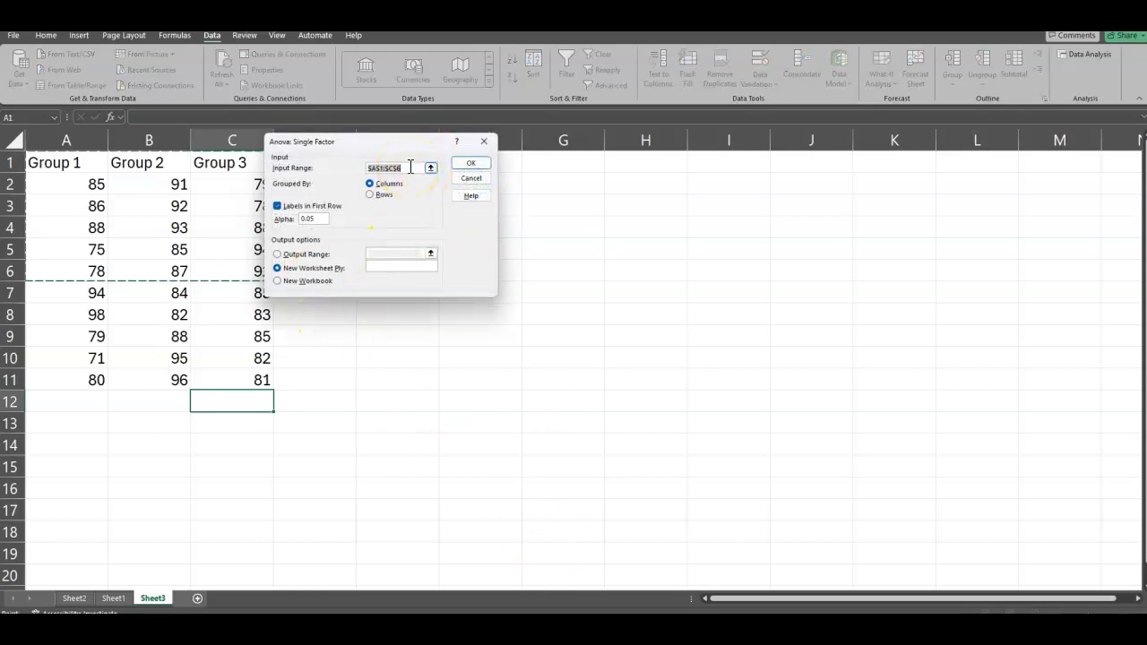
click(405, 168)
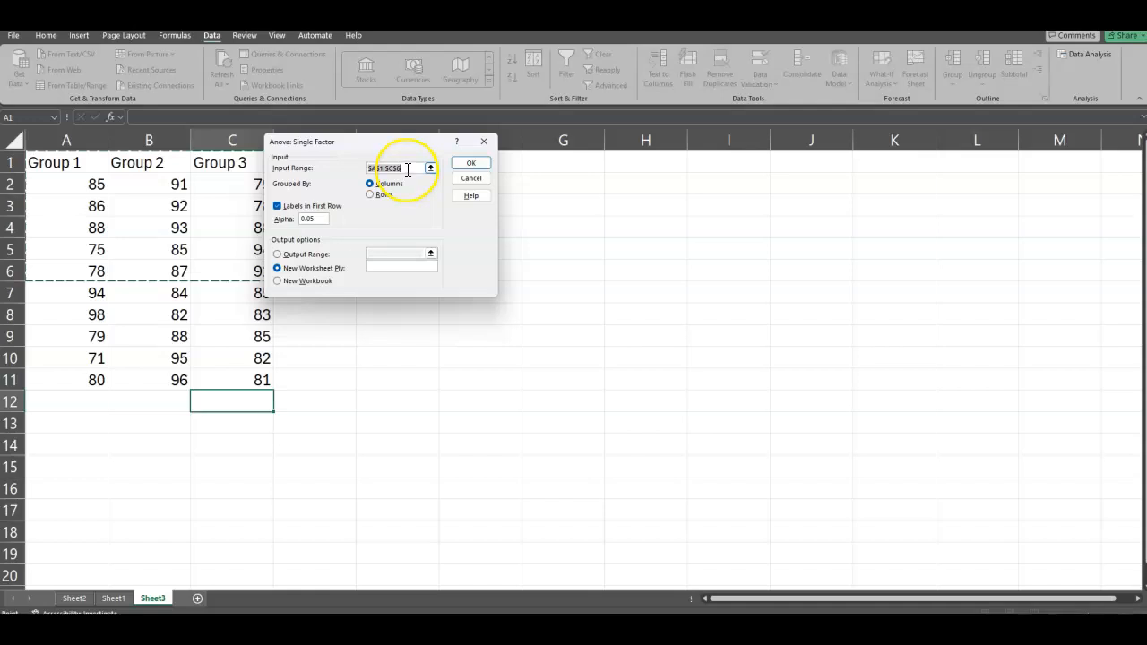
click(406, 167)
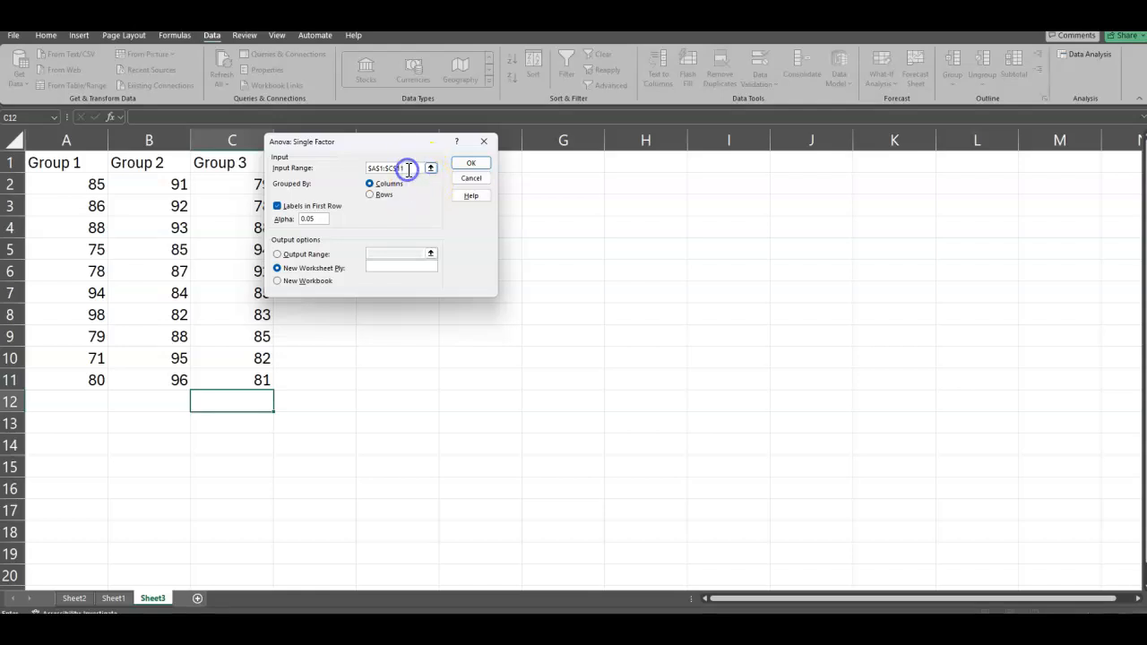
drag(406, 168, 343, 169)
key(BackSpace)
drag(92, 169, 218, 368)
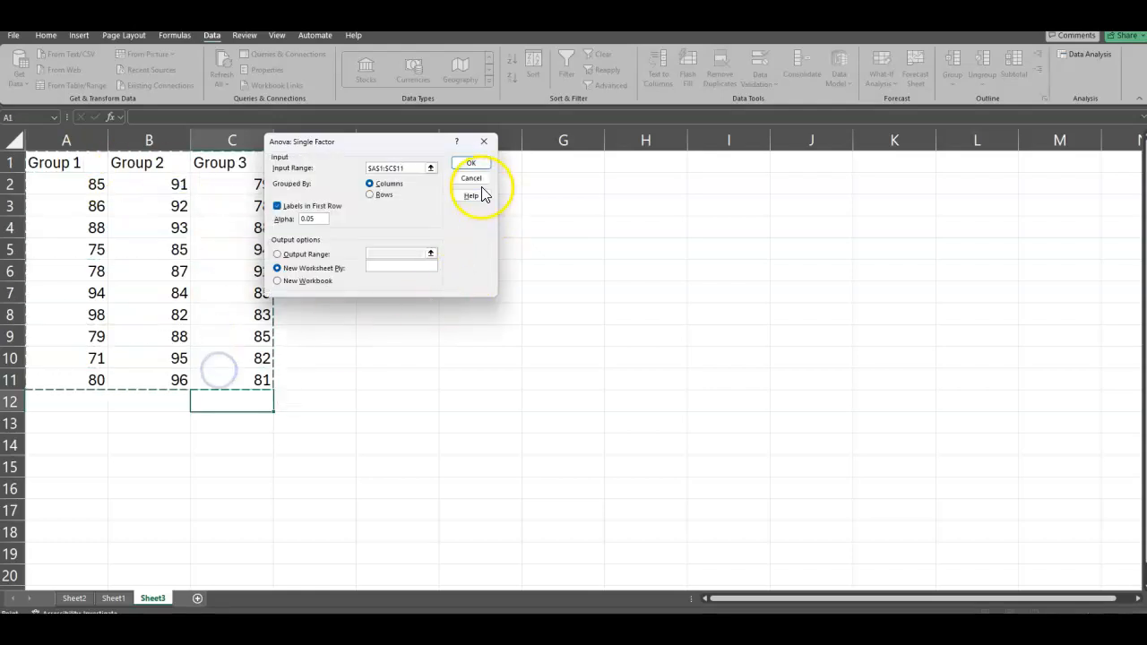
click(470, 163)
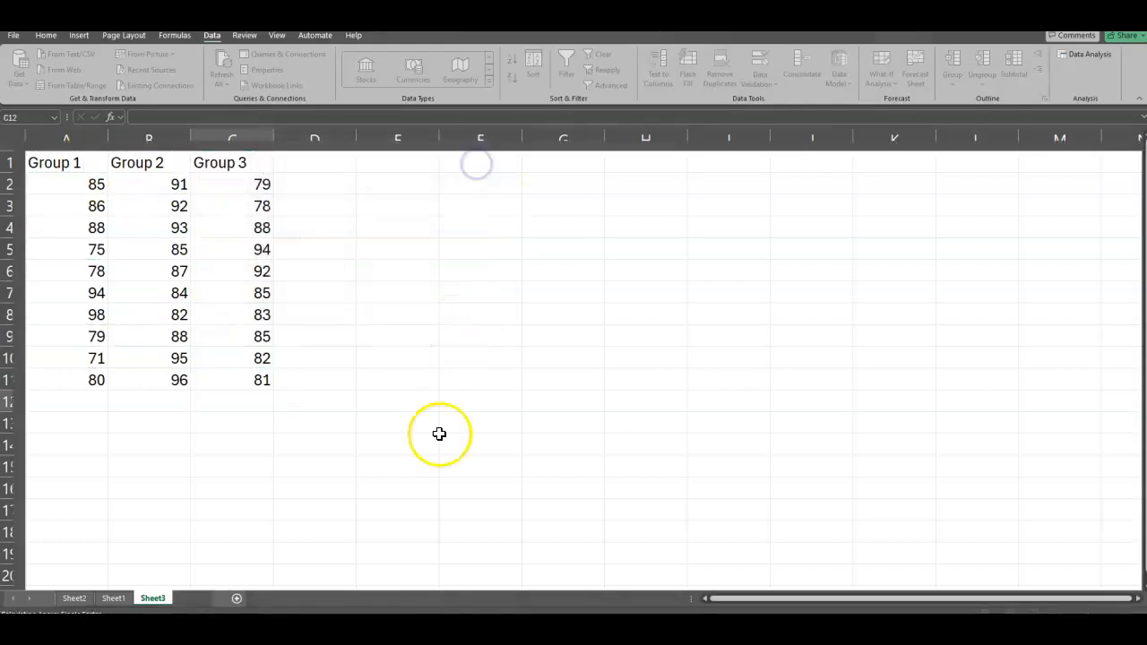
Step: Widen column A of the new ANOVA output sheet so its labels fit
drag(54, 136, 97, 137)
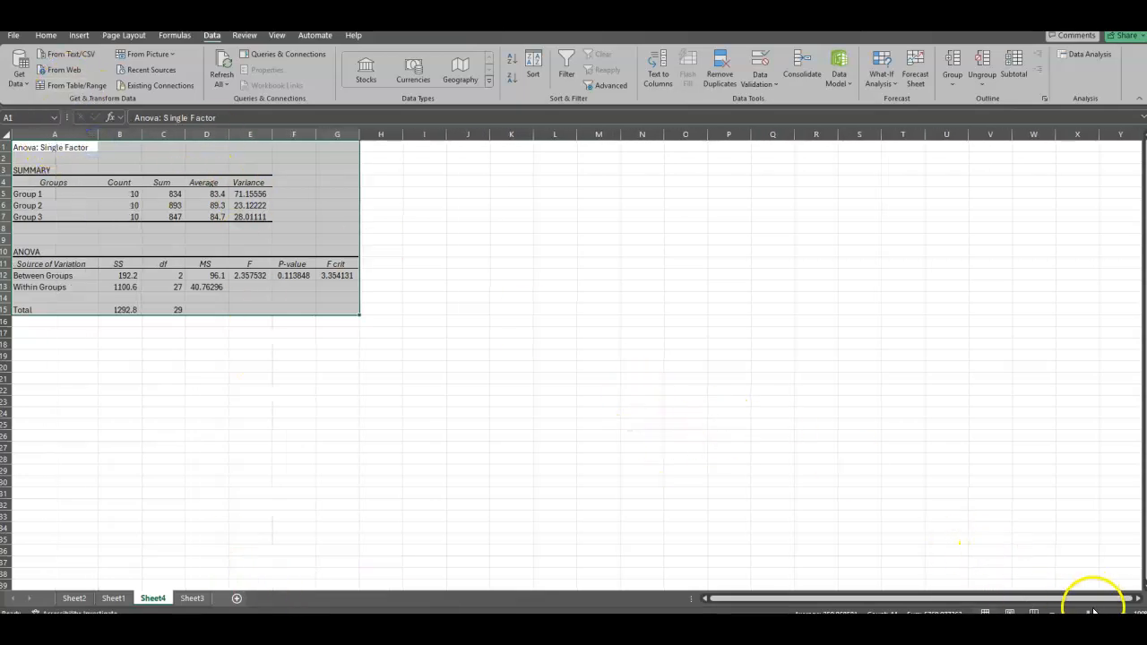
Step: Shade the Average column of the SUMMARY table, D4:D7, with the light orange fill
click(1126, 612)
click(1127, 612)
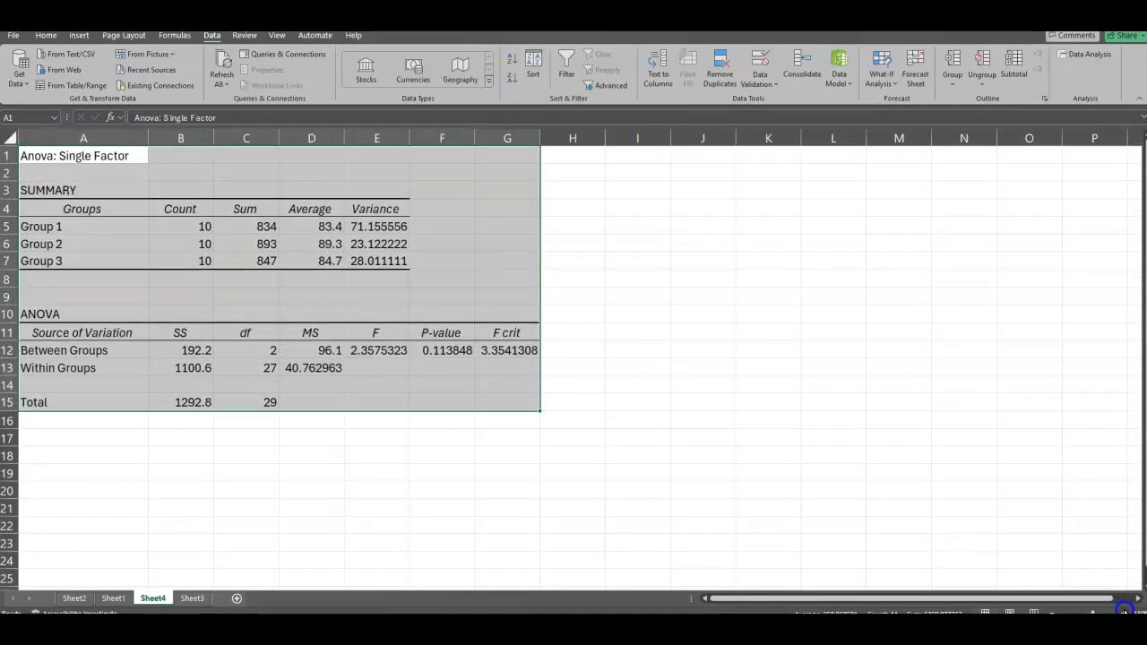
click(1126, 612)
click(1126, 612)
click(1126, 612)
click(1126, 612)
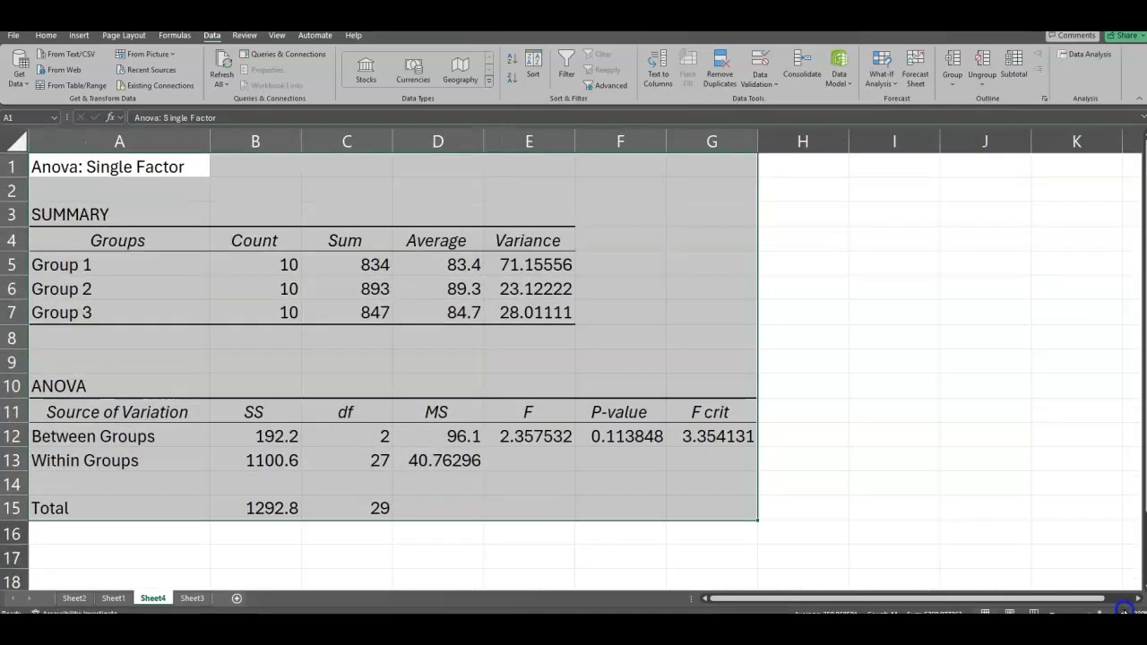
click(1126, 612)
drag(473, 246, 470, 330)
click(46, 35)
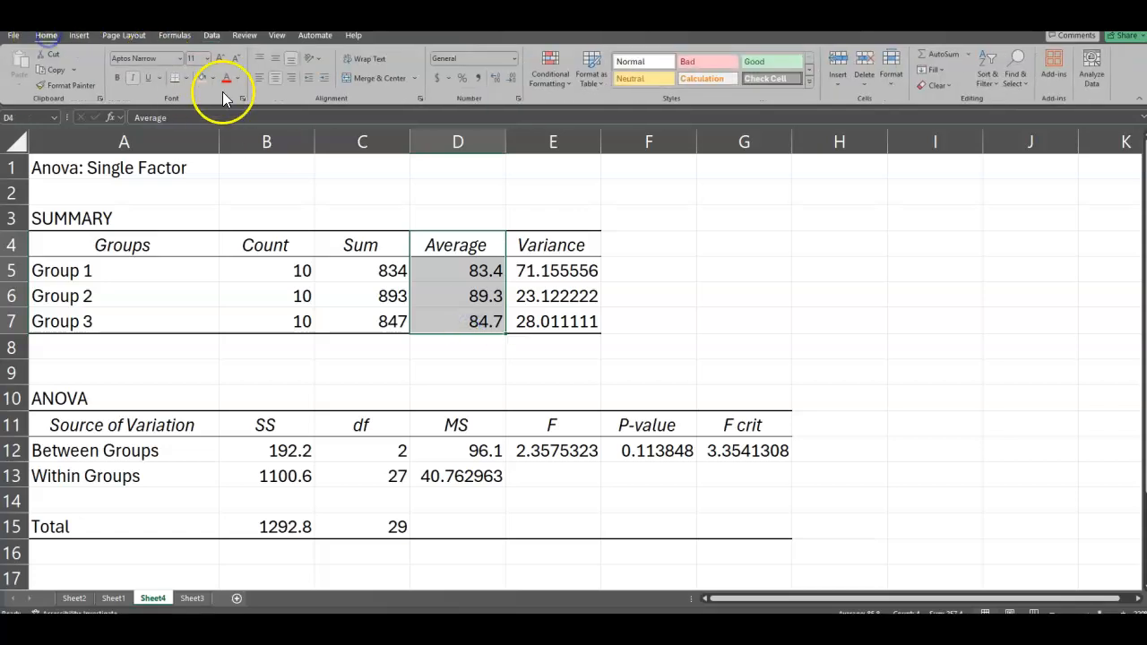
click(204, 79)
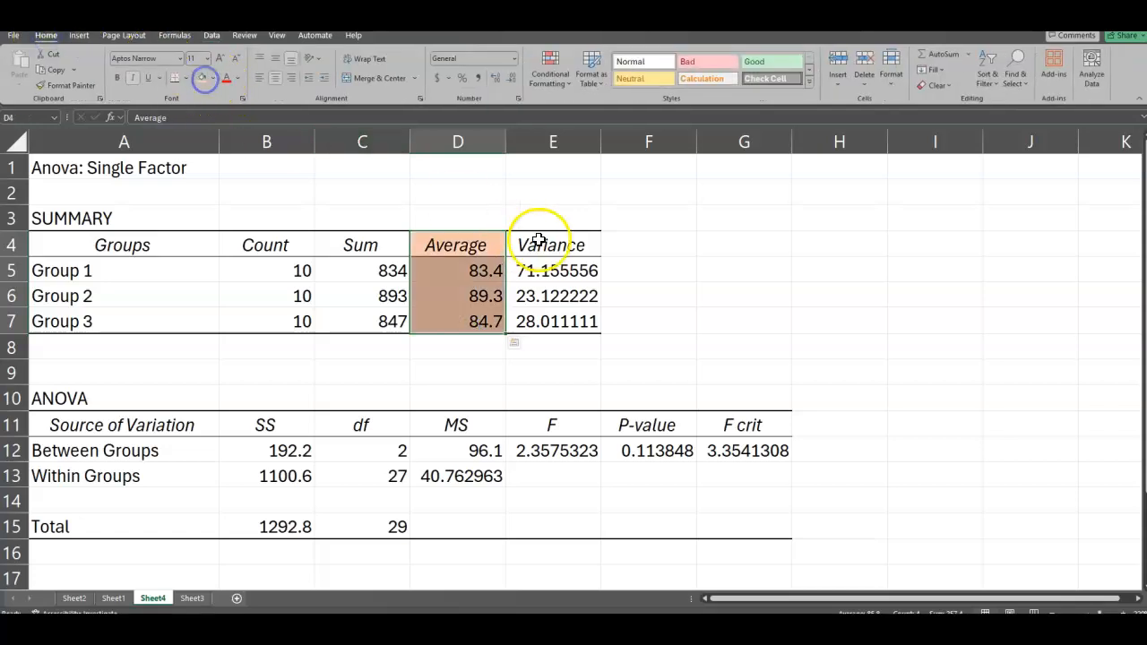
Step: Add a St. Dev column beside Variance, headed in F4, with =SQRT(E5) in F5 filled down to F7
click(624, 248)
text(St. Dev)
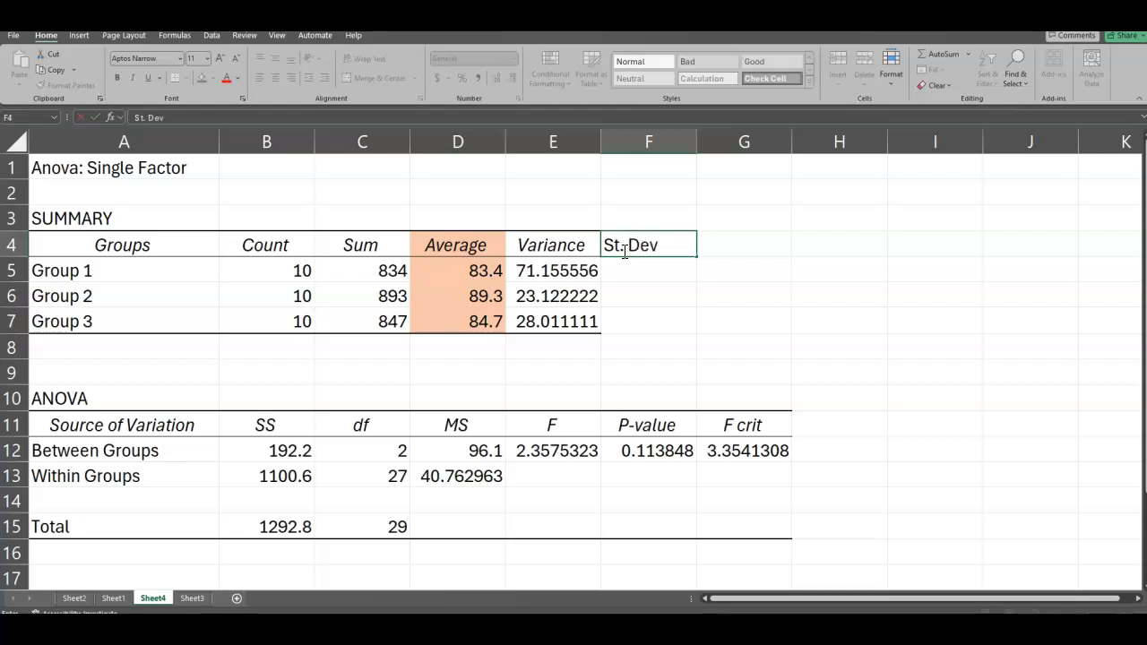
click(636, 267)
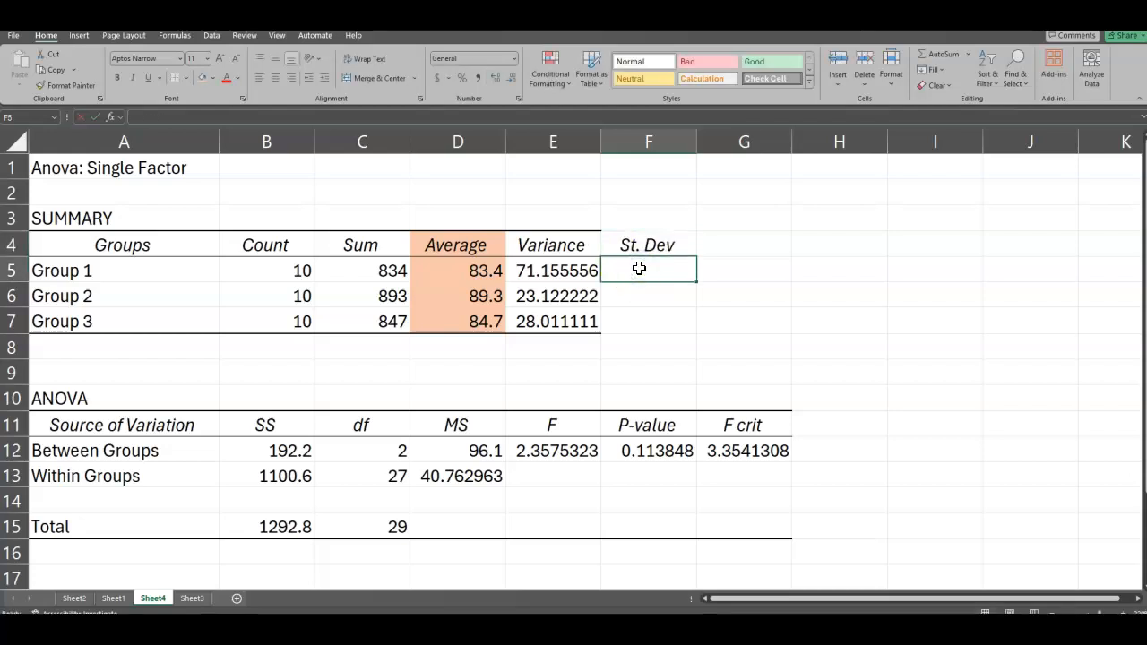
text(=sqrt)
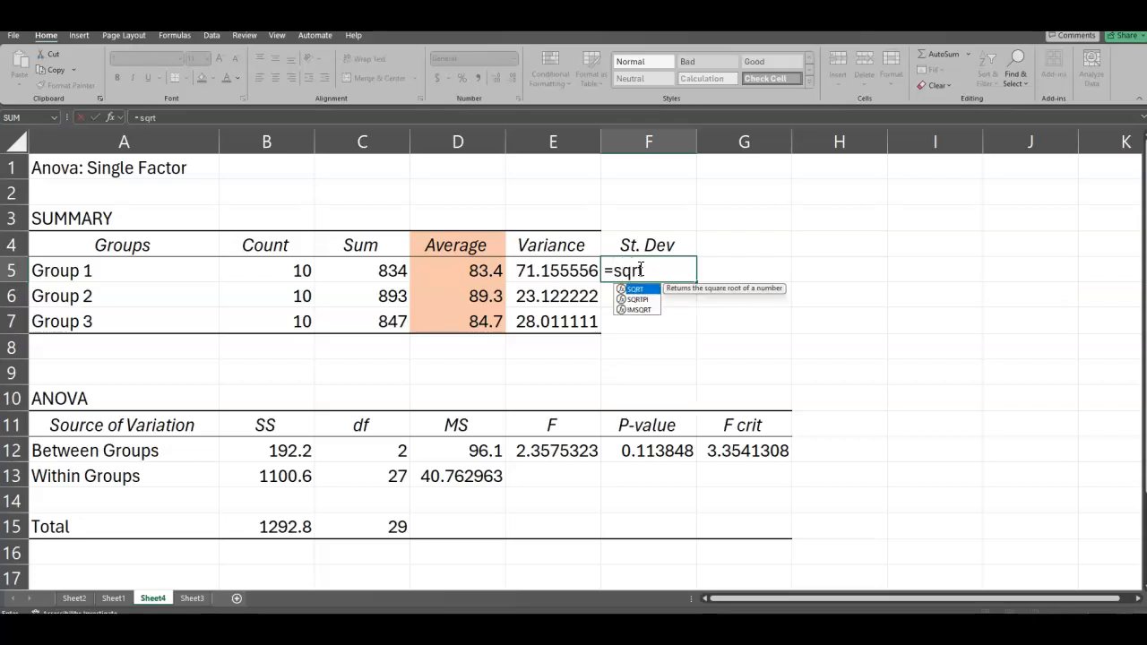
text(()
click(587, 267)
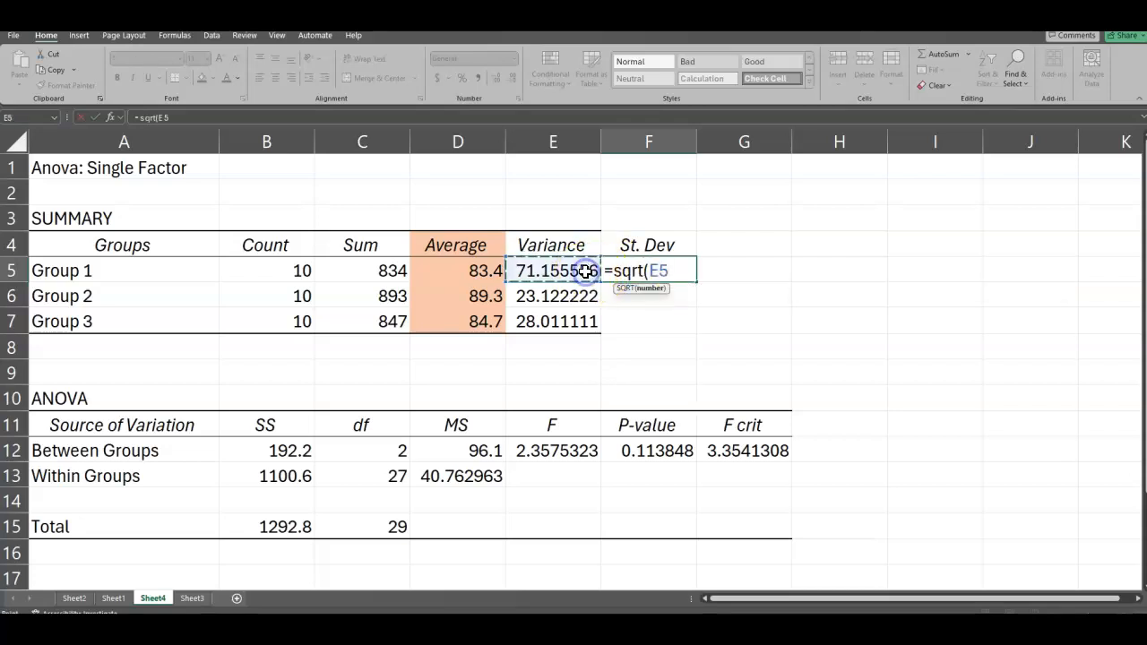
key(Return)
click(643, 274)
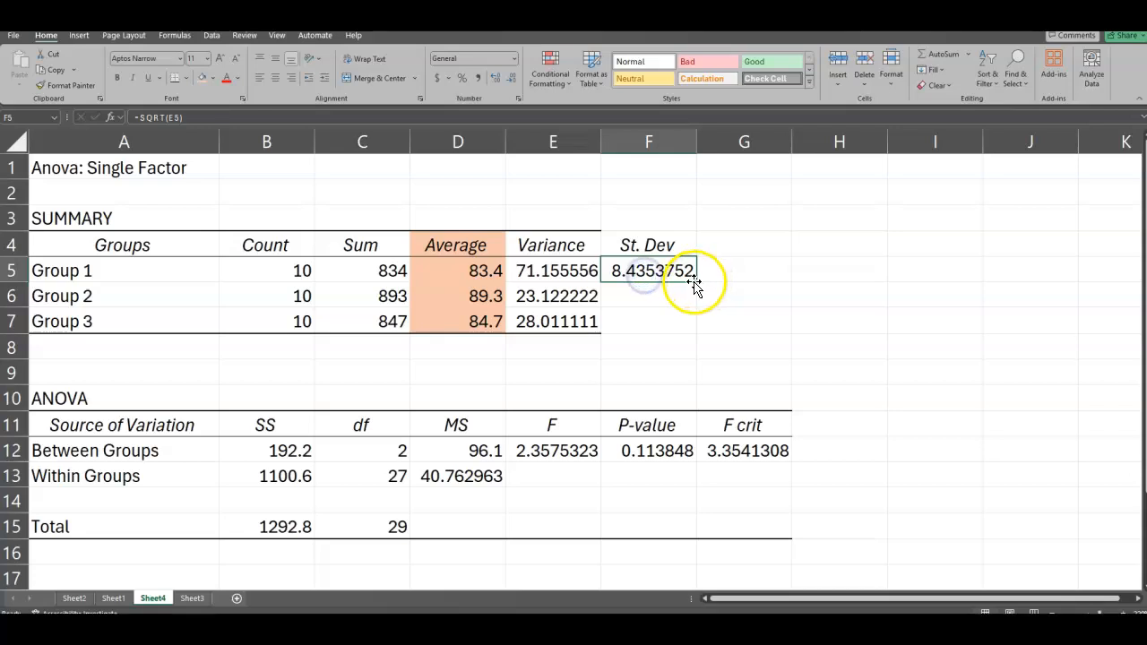
drag(697, 282, 692, 331)
Step: Shade the St. Dev column, F4:F7, with a light pink theme fill
click(643, 246)
drag(644, 246, 648, 325)
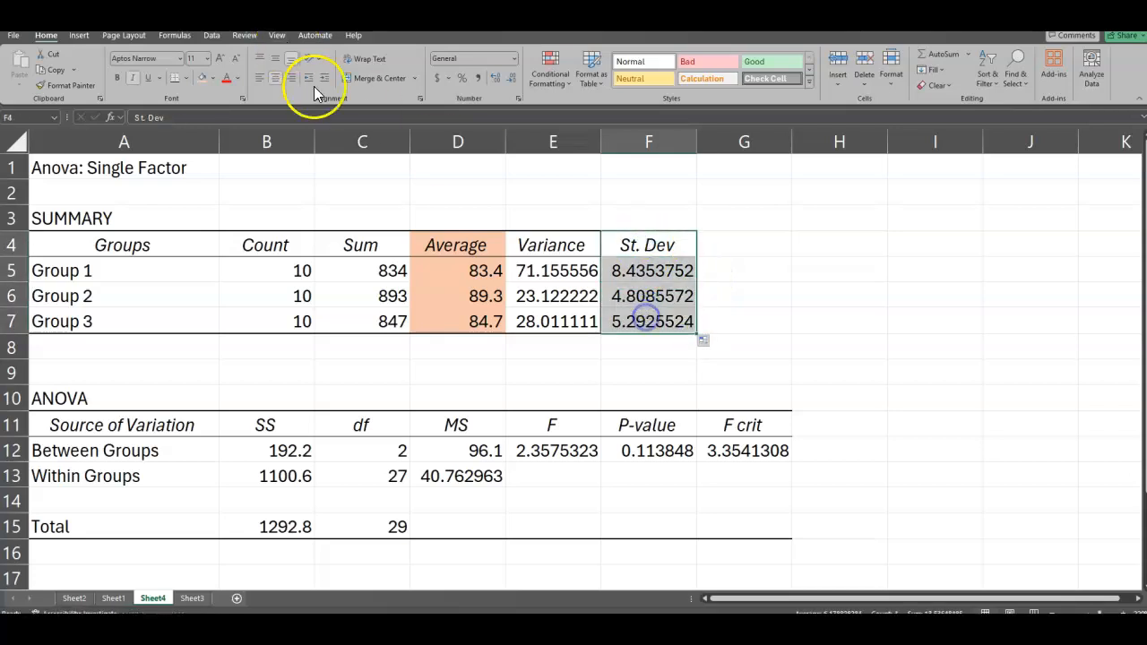
click(213, 78)
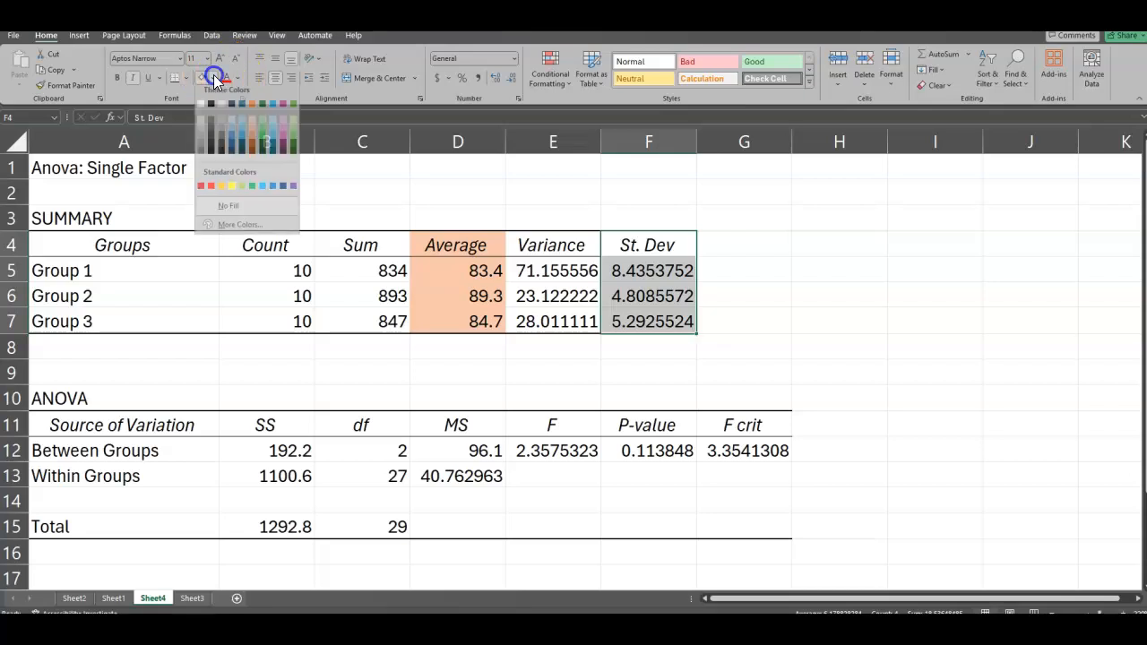
click(283, 133)
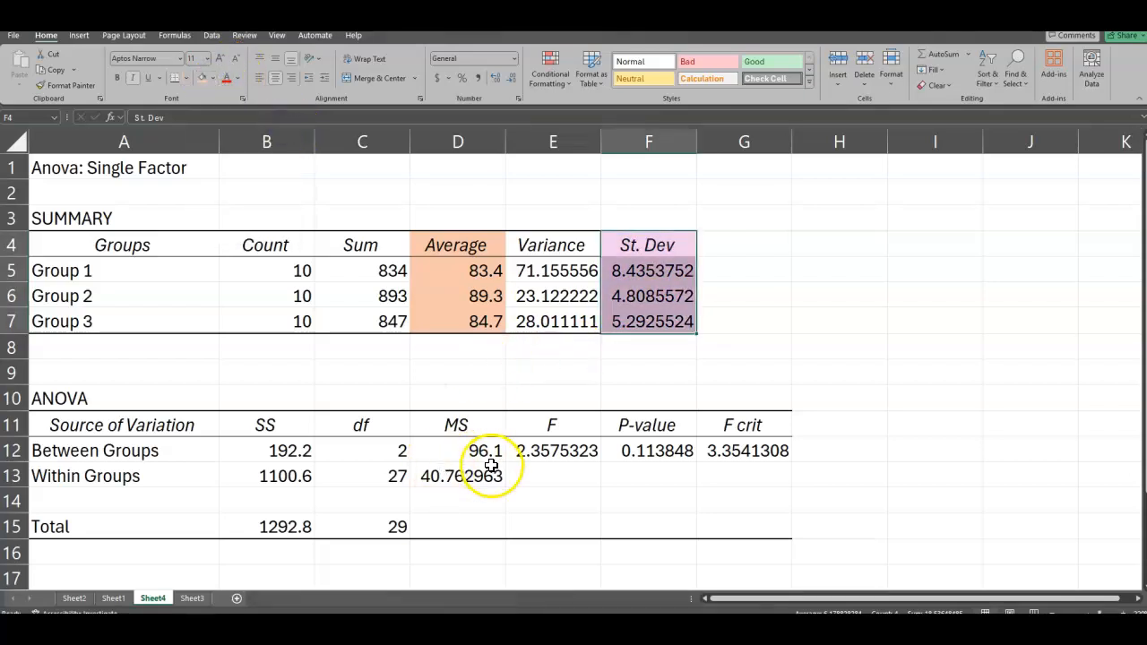
Step: Shade the F statistic header and value, E11:E12, with the blue fill Dark Teal, Accent 1, Lighter 40%
drag(552, 437, 547, 448)
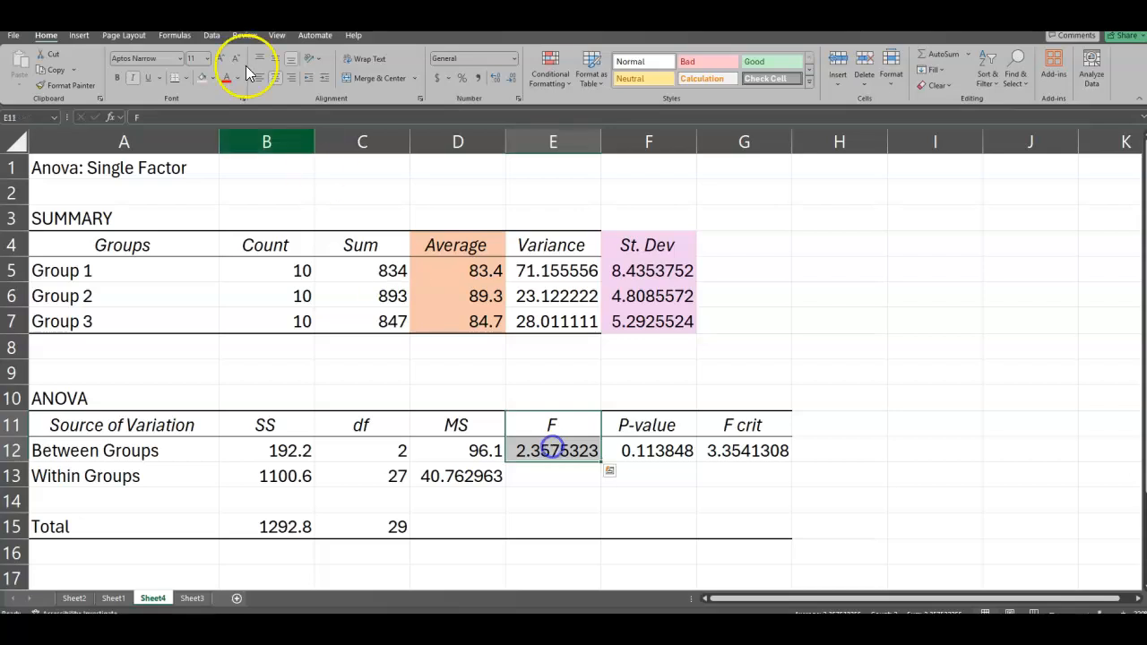
click(213, 79)
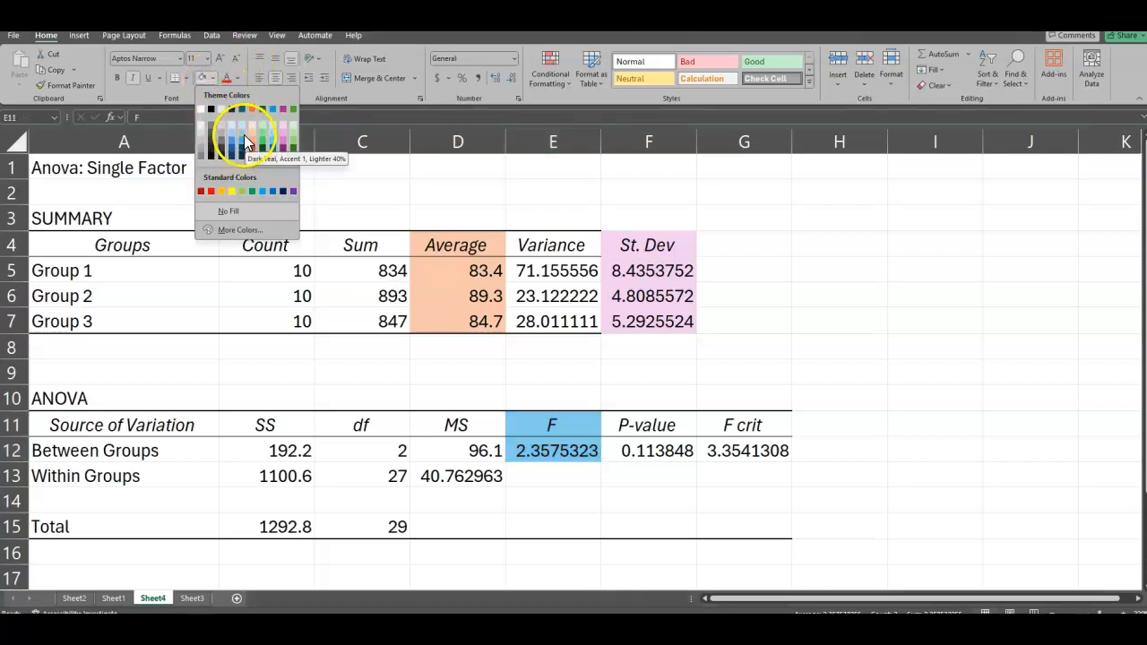
click(244, 139)
Step: Shade the P-value header and value, F11:F12, in standard yellow and deselect the cells
drag(642, 430, 645, 448)
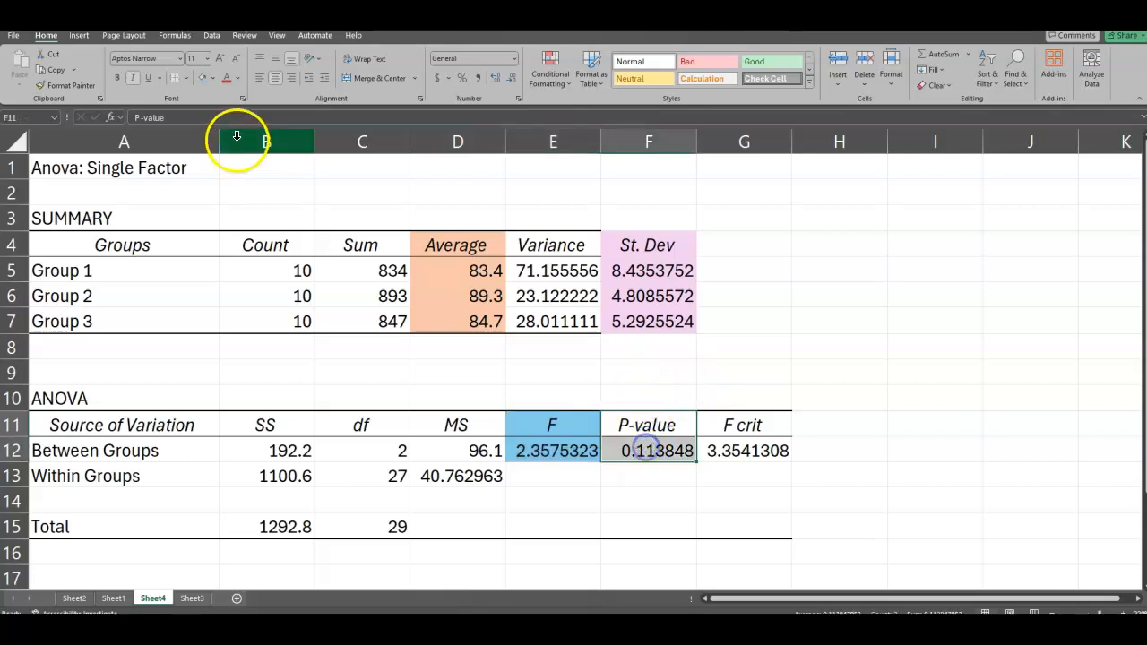
click(214, 79)
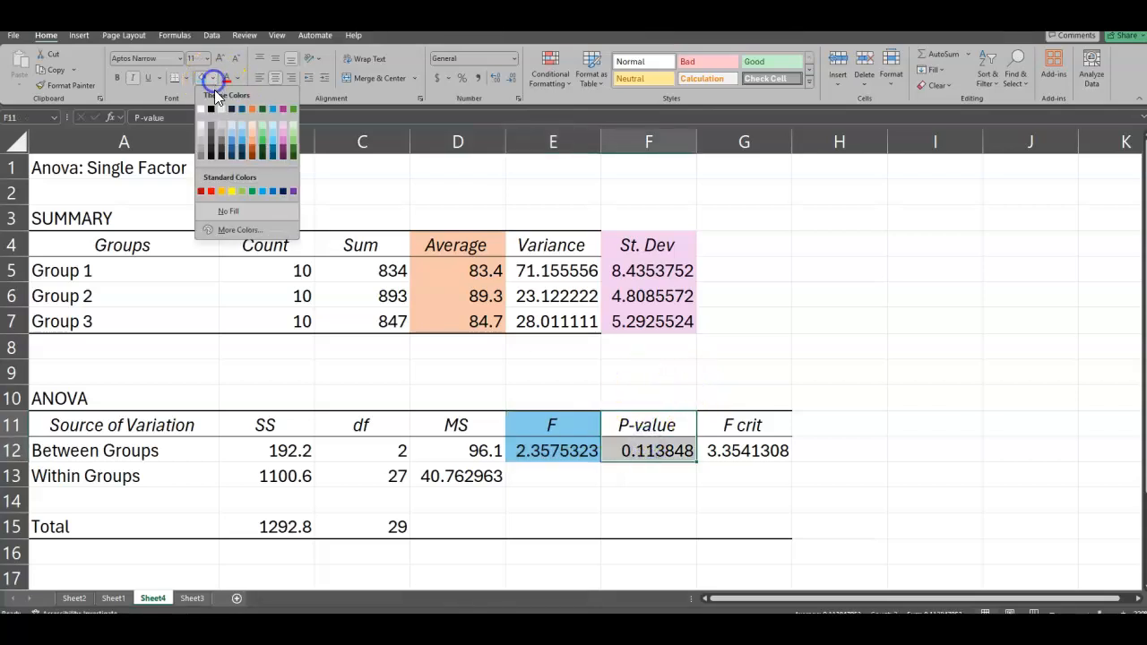
click(232, 192)
click(591, 503)
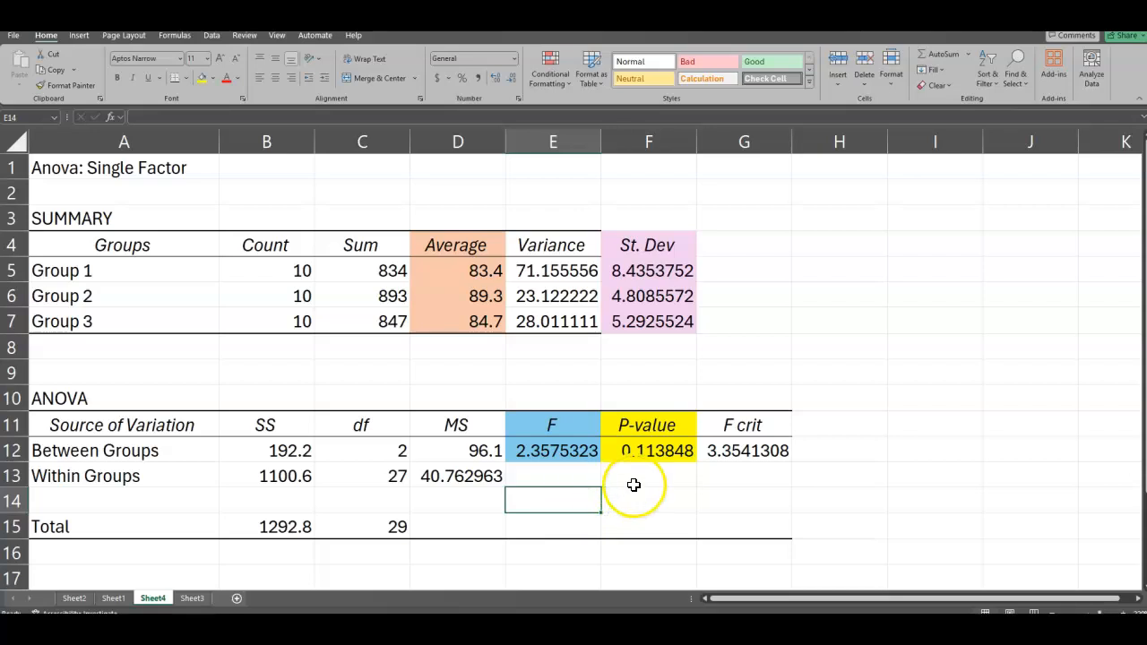